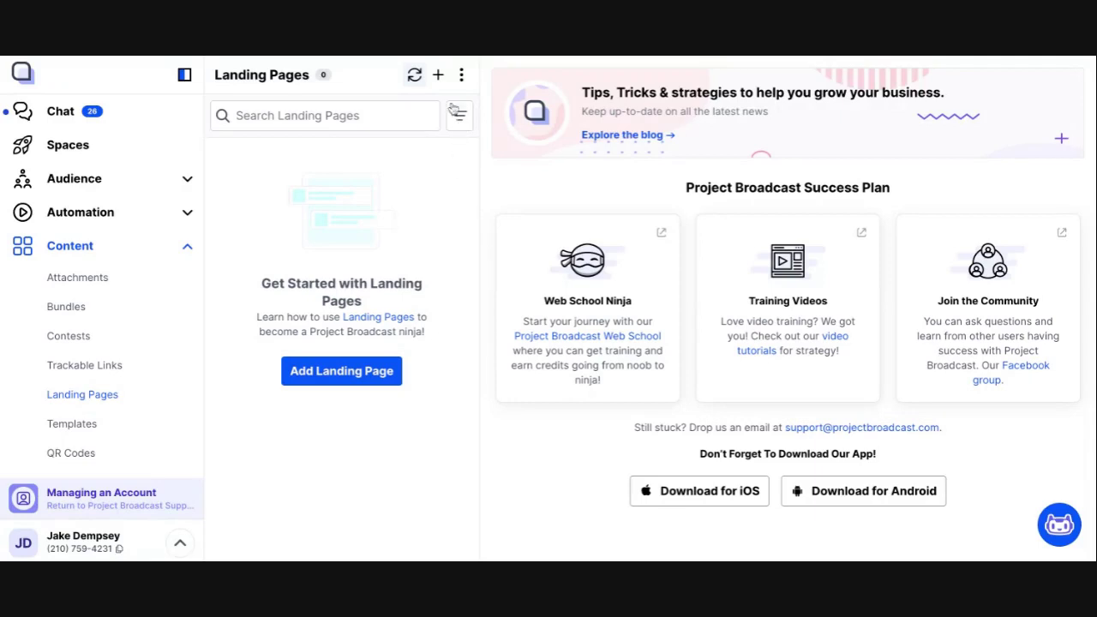
- Create a landing page named "Test", titled with the owner's first name and "- Test", with the description "This is my example test"
click(438, 75)
click(400, 257)
text(Test)
key(Tab)
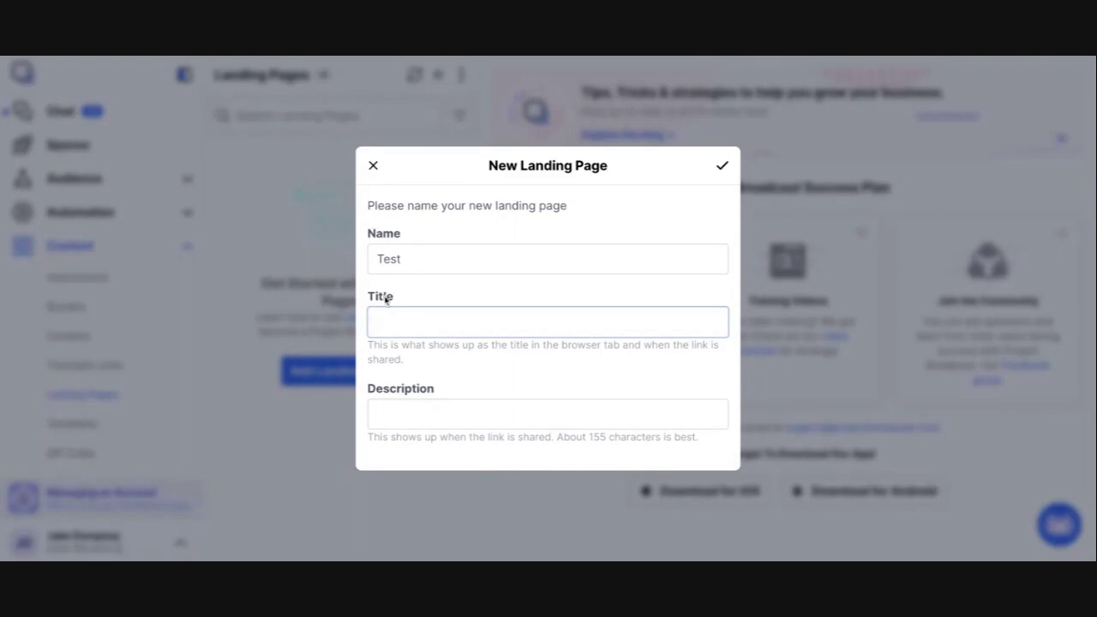
text(Jake - Test)
click(479, 414)
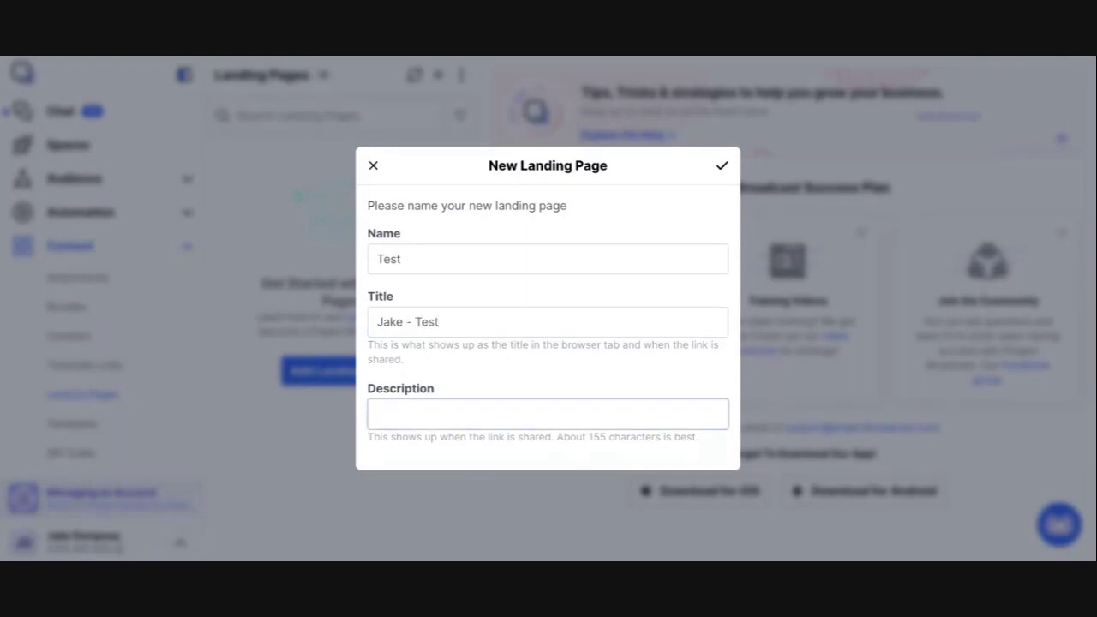
text(This is my example test)
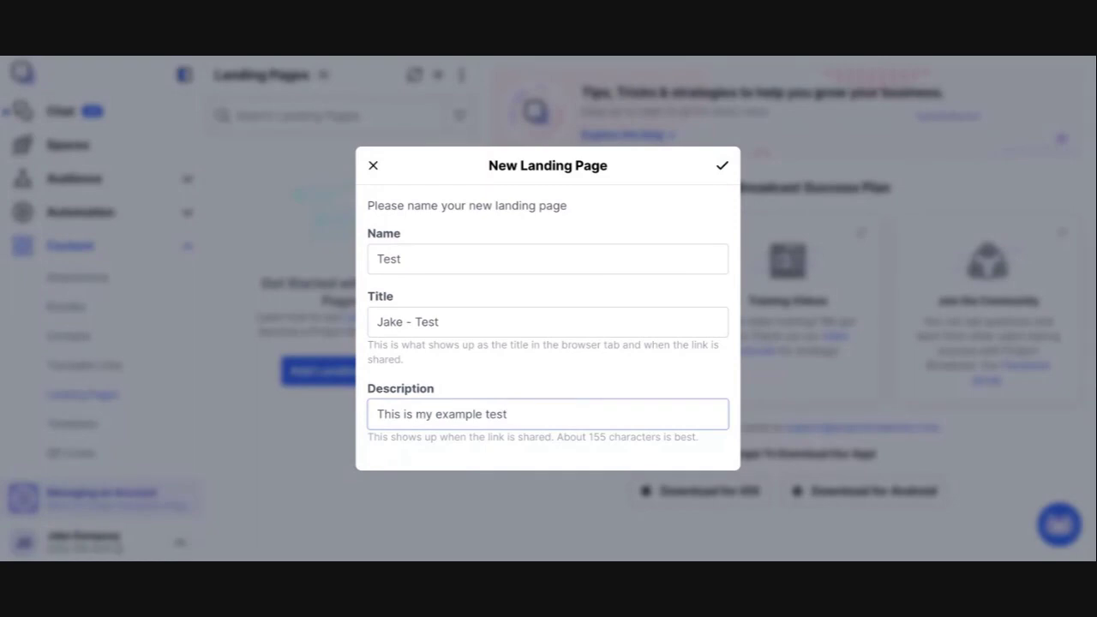
click(445, 324)
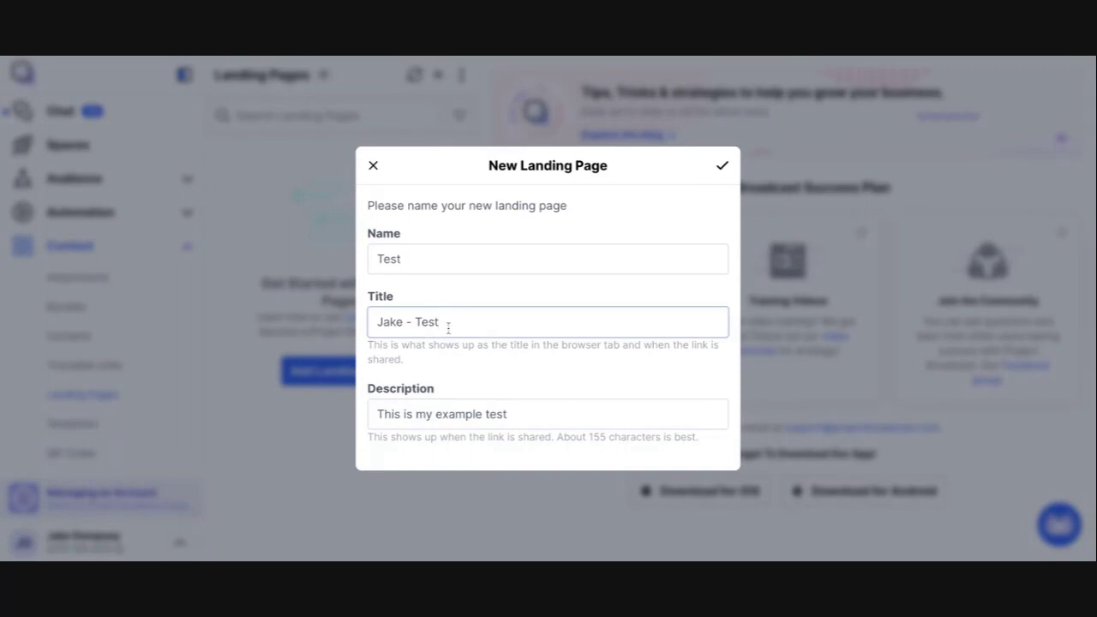
triple_click(443, 322)
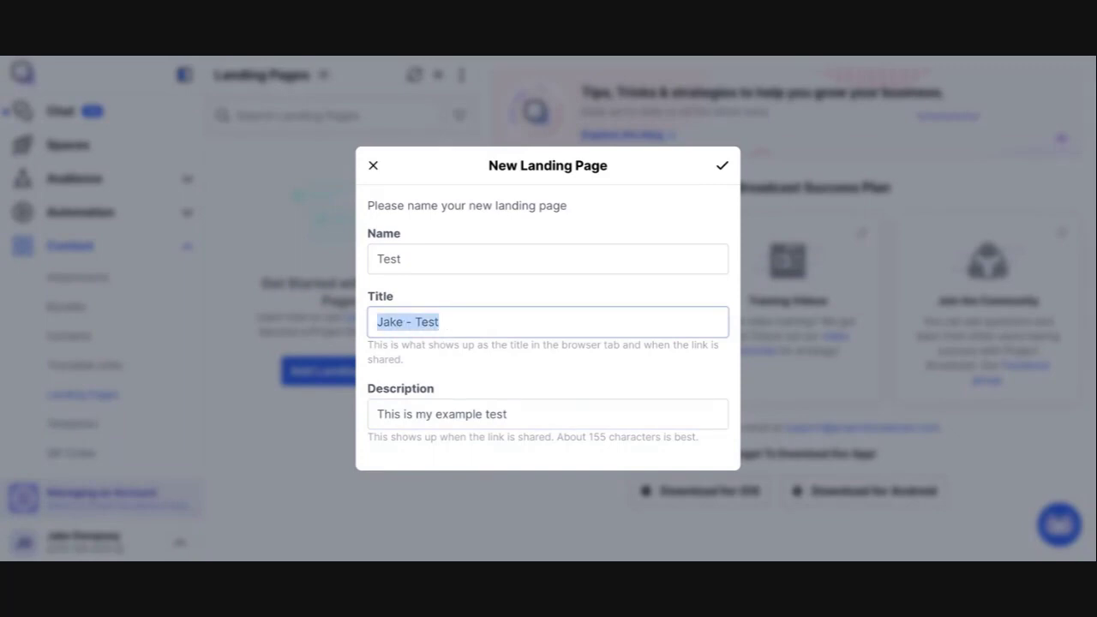
triple_click(519, 416)
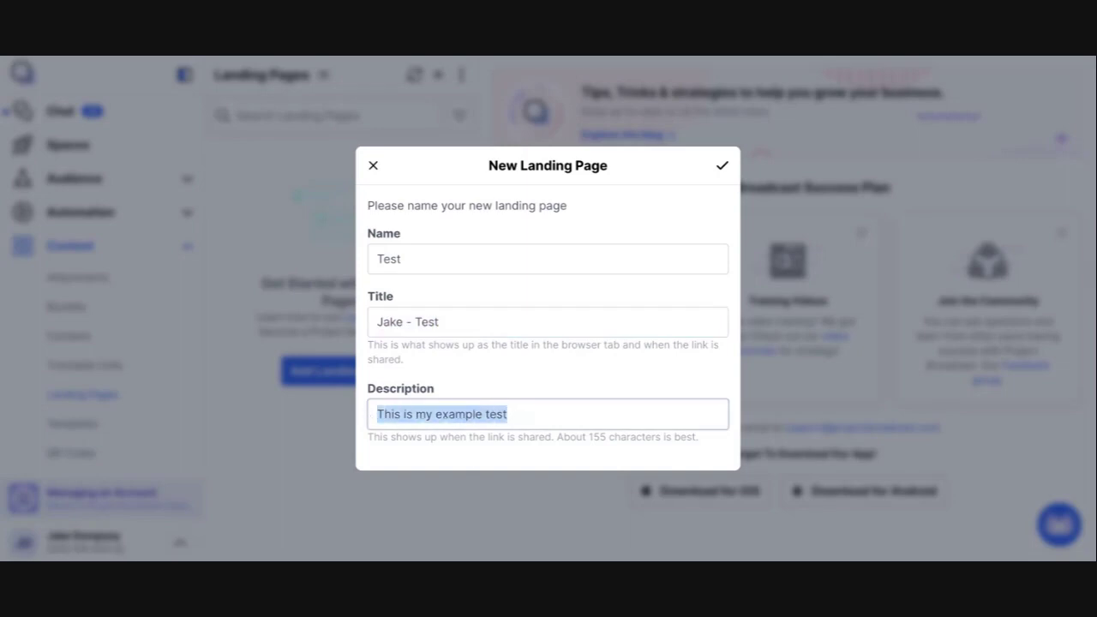
click(722, 166)
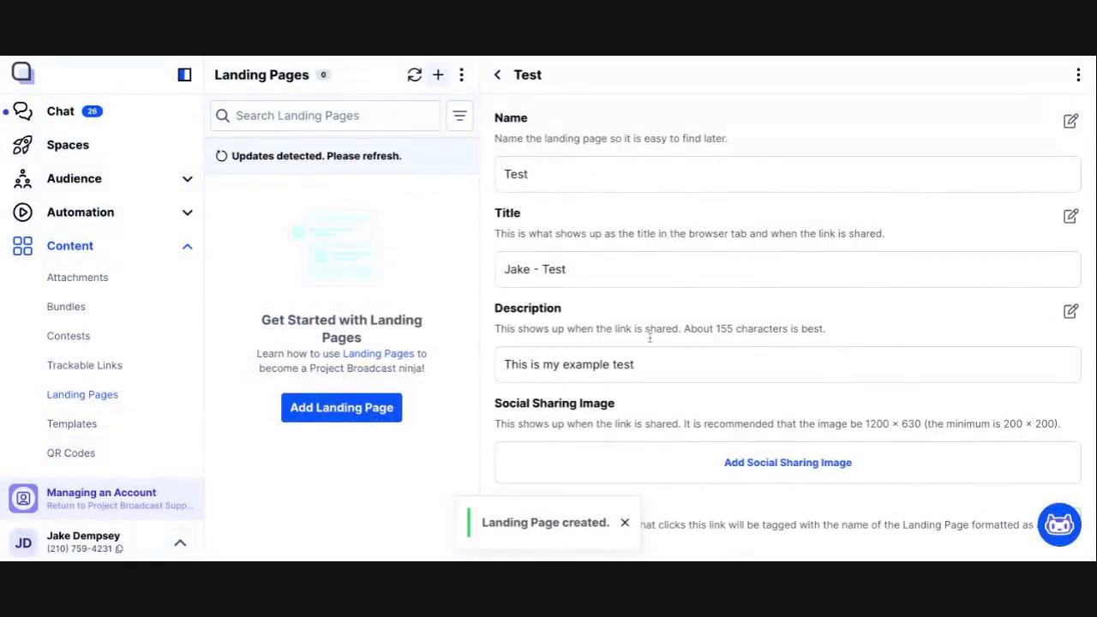
- Add the Project Broadcast Bootcamp "Landing Pages" banner as the Social Sharing Image and check the recommended and minimum image sizes
scroll(649, 337, down, 2)
scroll(649, 337, down, 3)
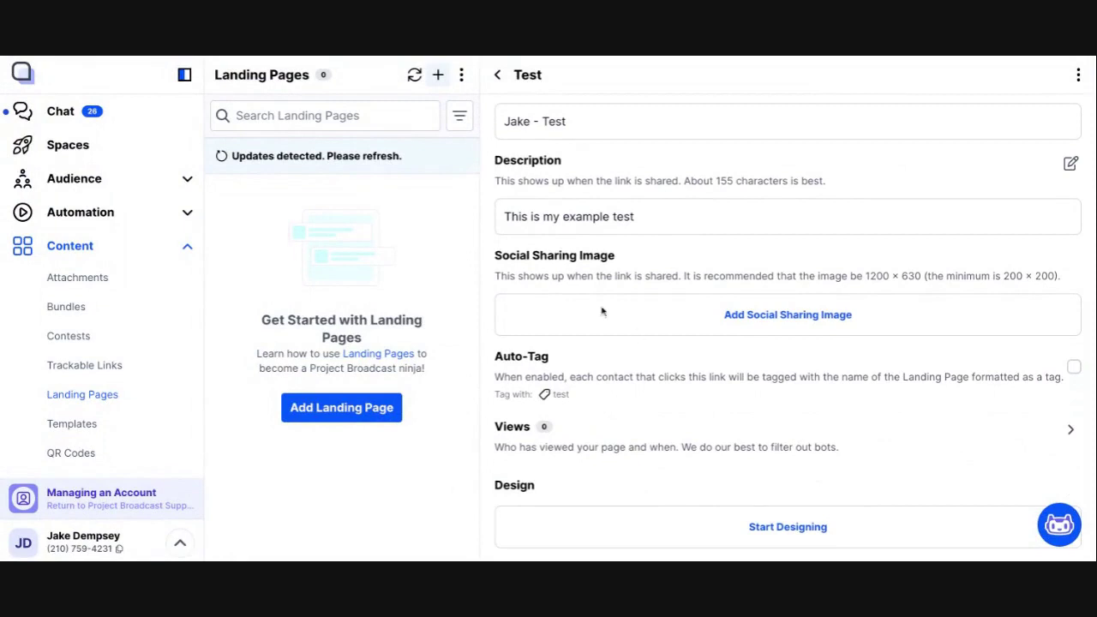
drag(517, 256, 615, 255)
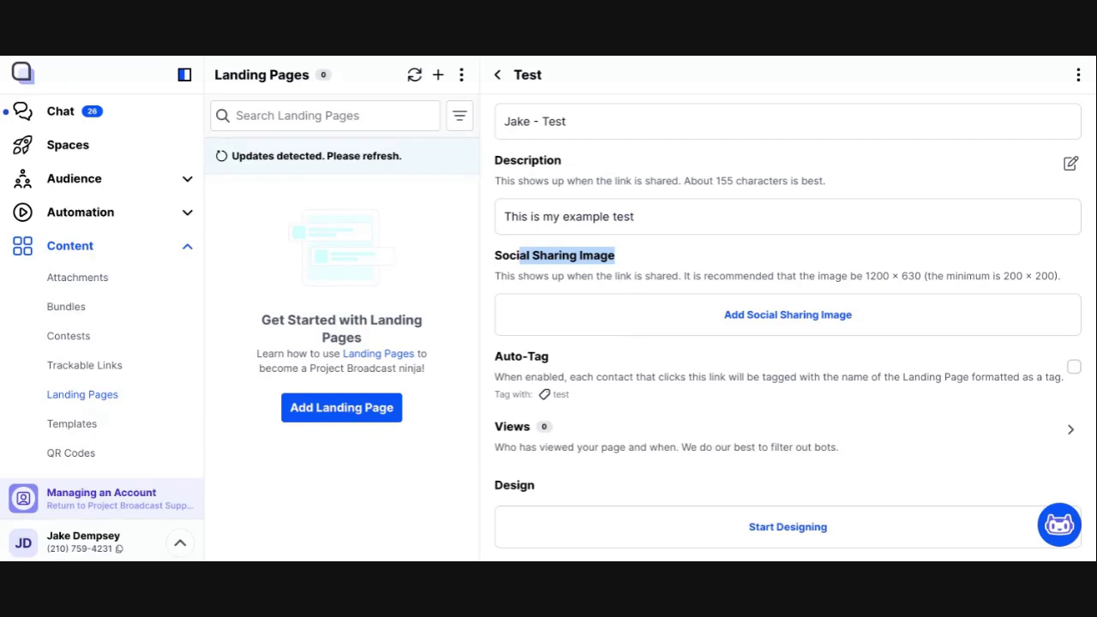
click(793, 315)
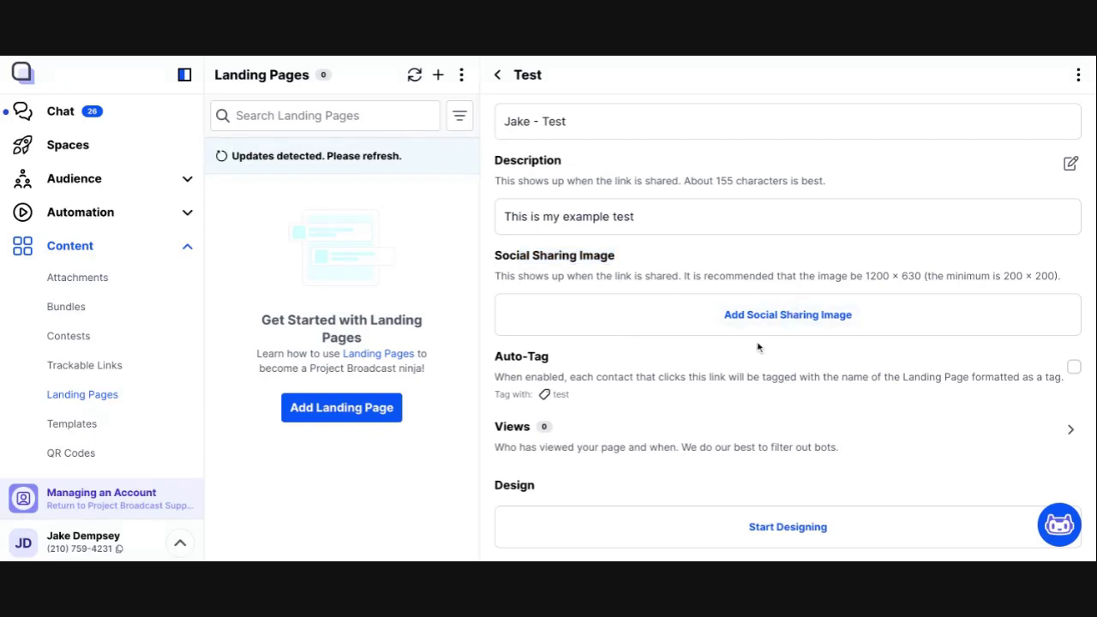
scroll(758, 344, down, 1)
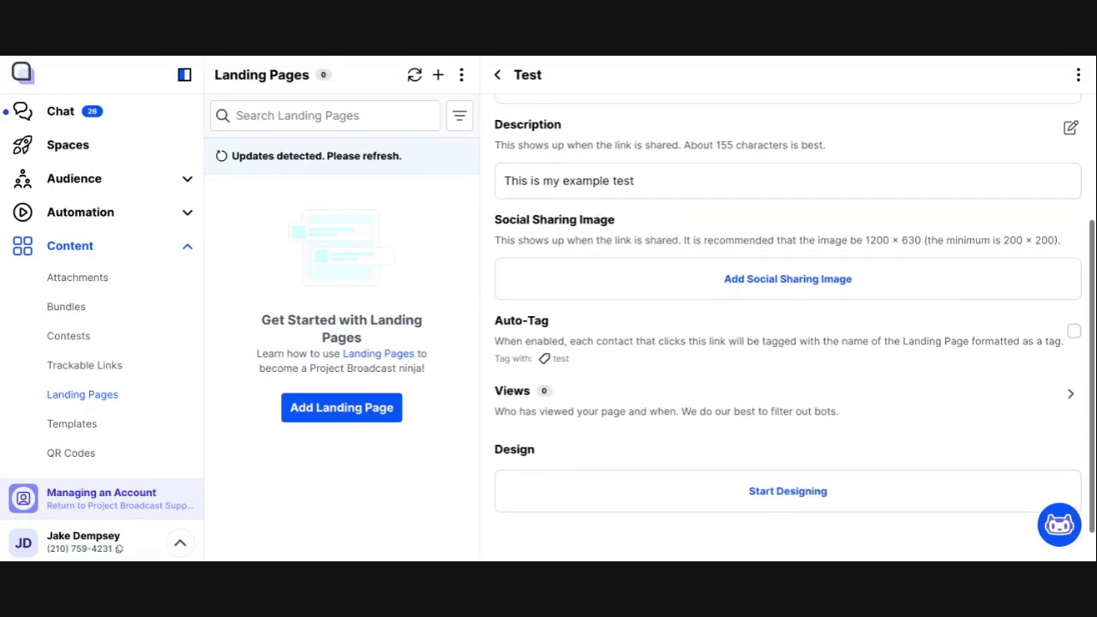
click(796, 279)
scroll(709, 324, down, 2)
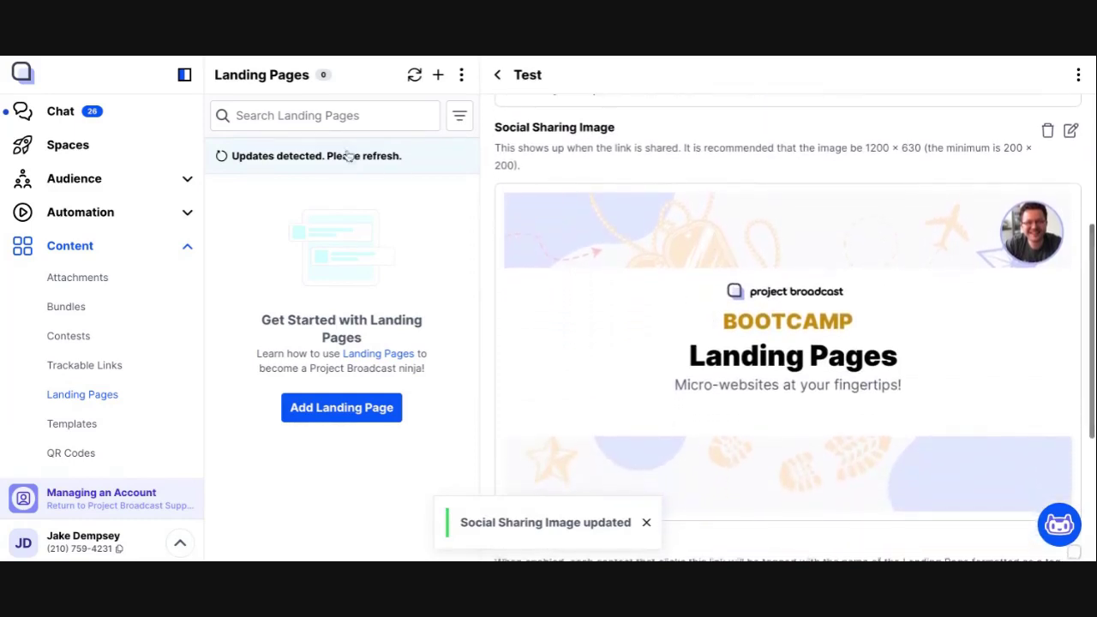
scroll(789, 303, down, 1)
scroll(789, 303, down, 1)
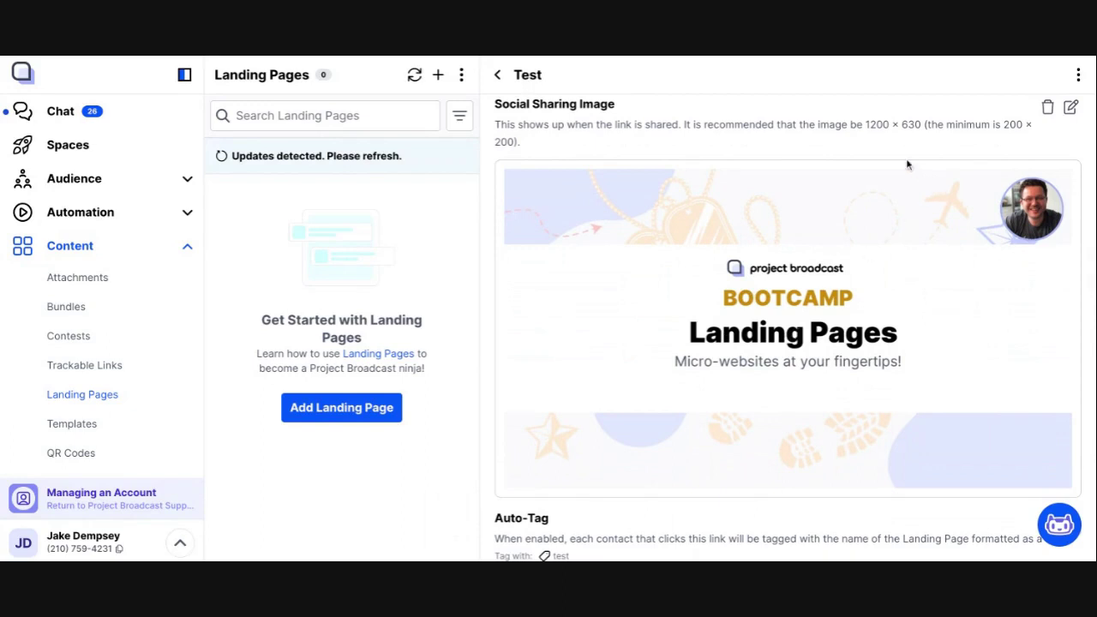
drag(868, 126, 936, 128)
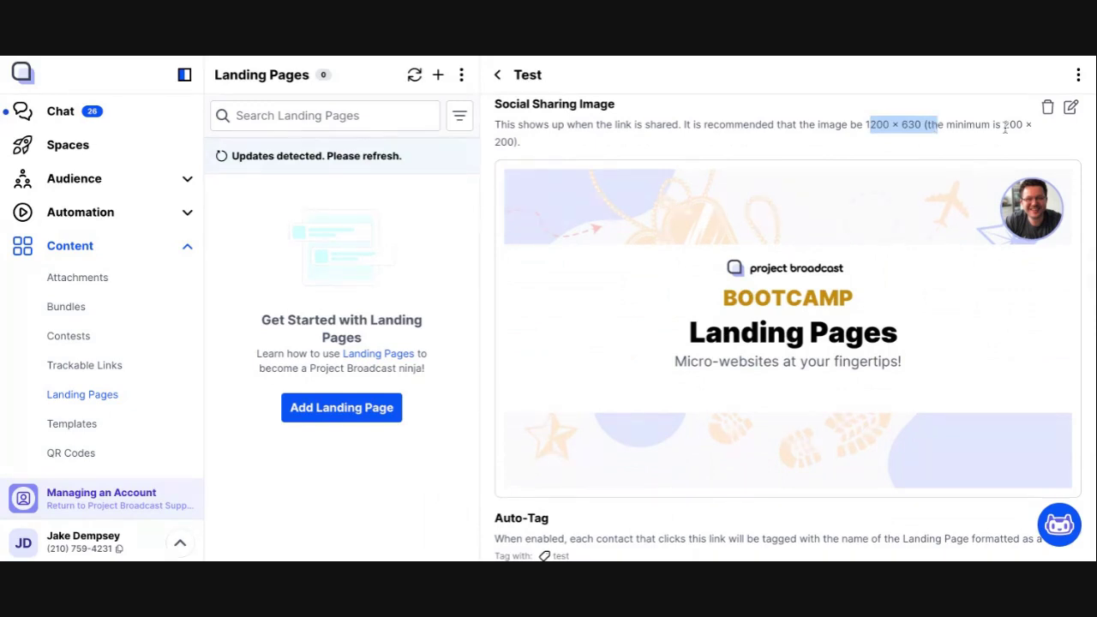
drag(1002, 125, 514, 142)
- Refresh the landing page list and enable Auto-Tag for the Test landing page
scroll(833, 311, down, 3)
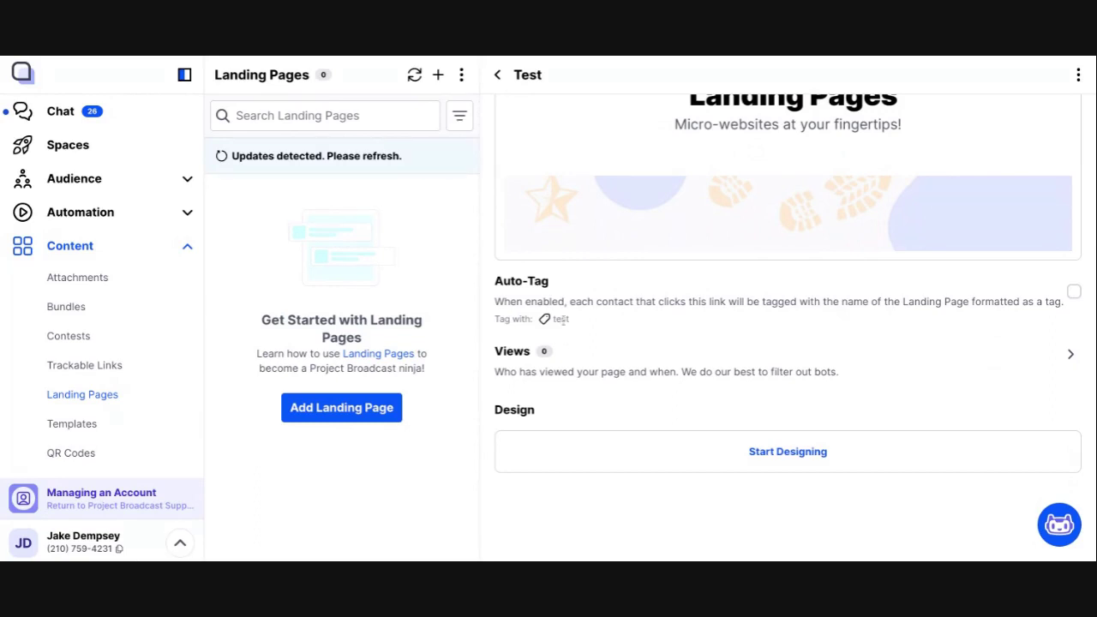
click(414, 75)
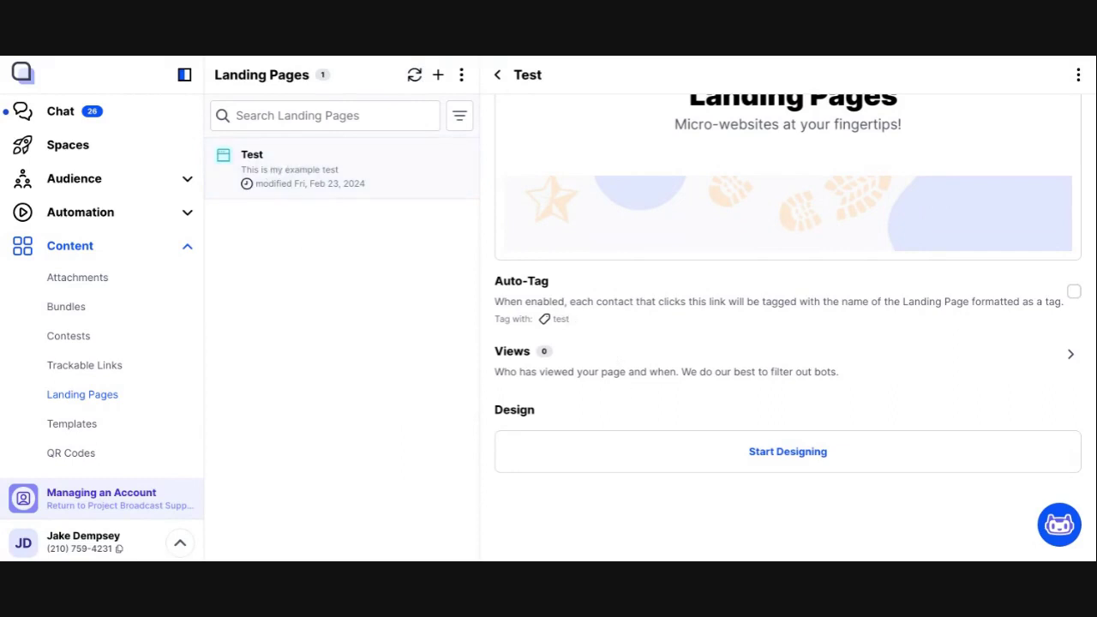
click(1073, 291)
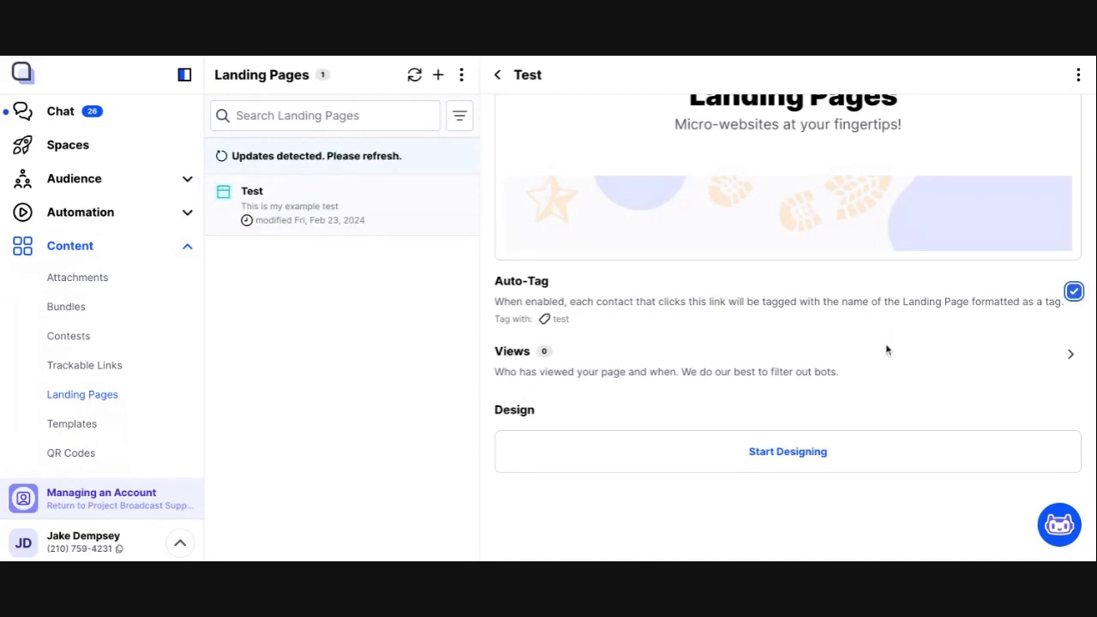
double_click(510, 350)
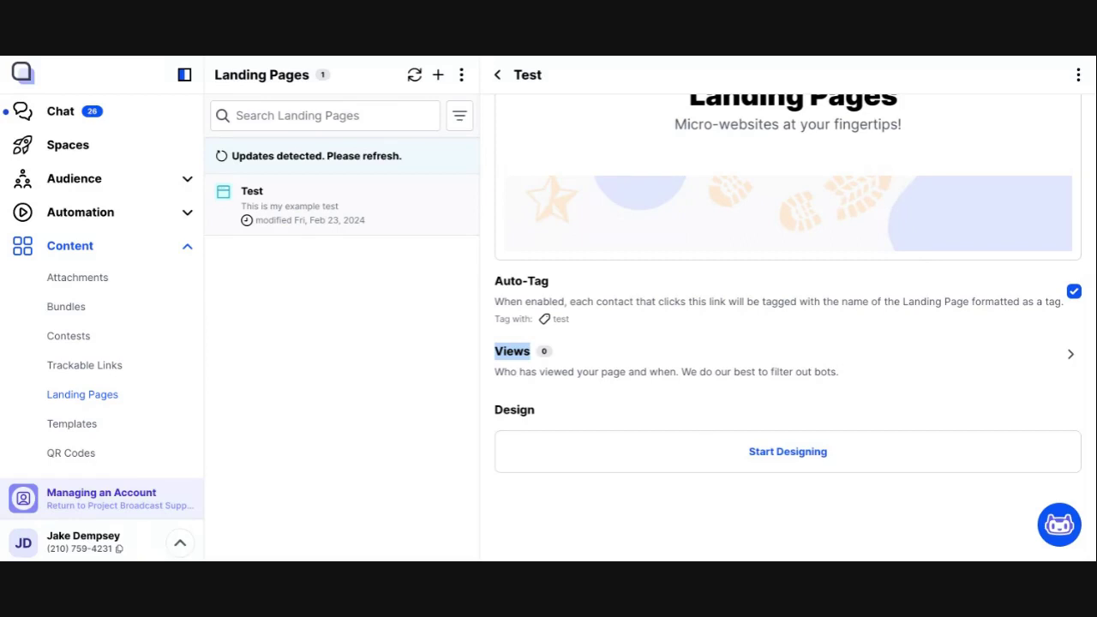
- Start designing the page by browsing the landing page templates and choosing the Cosmetic Items template
click(787, 452)
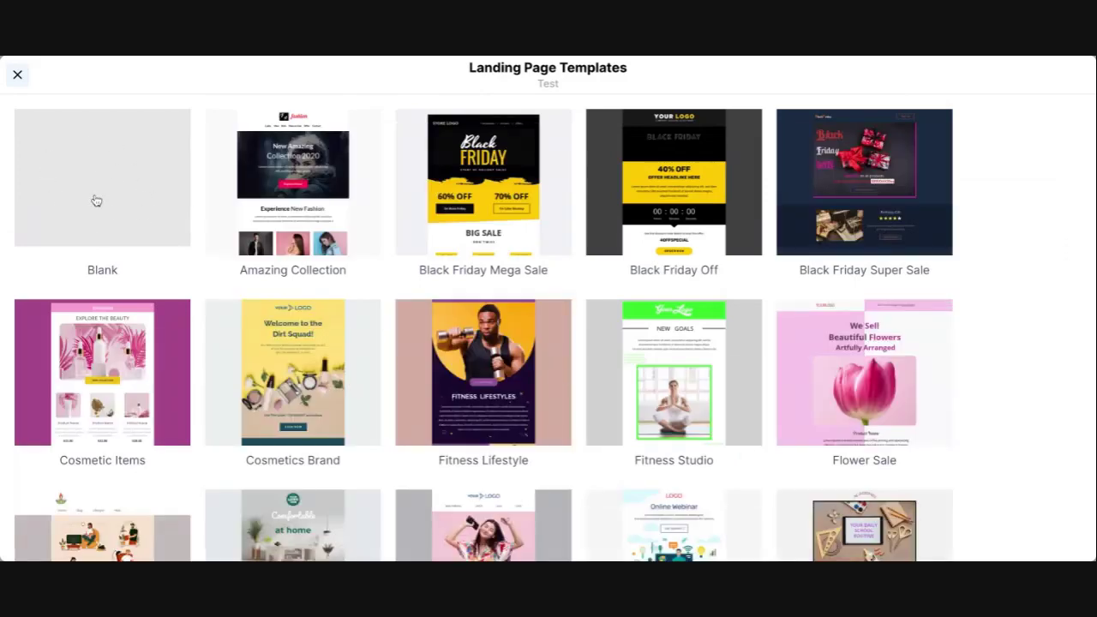
scroll(386, 312, down, 4)
scroll(385, 313, down, 2)
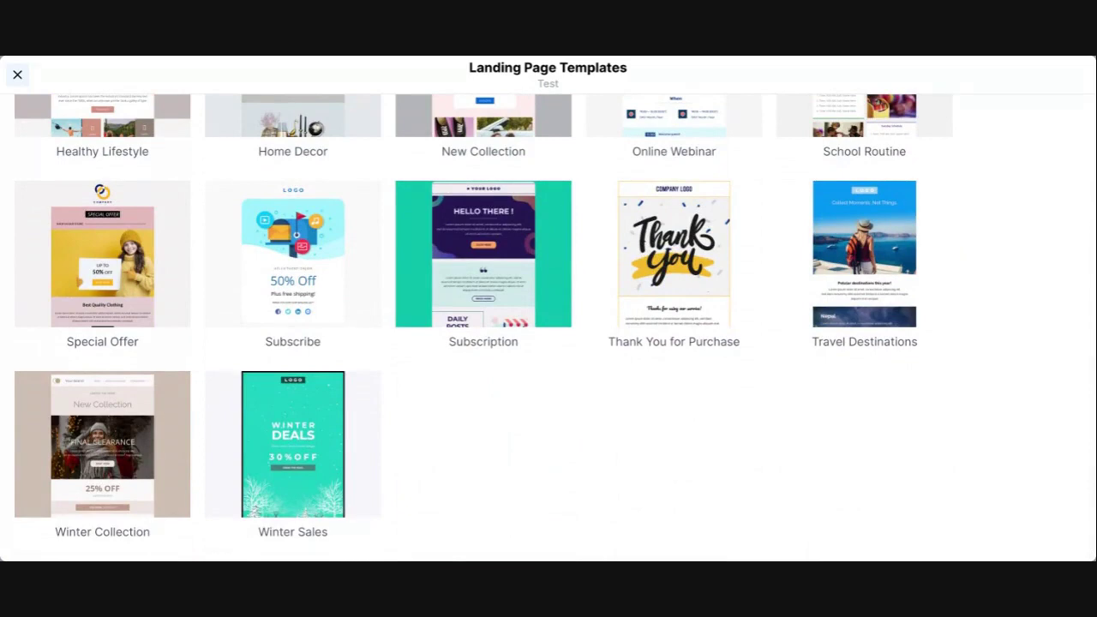
scroll(548, 325, up, 4)
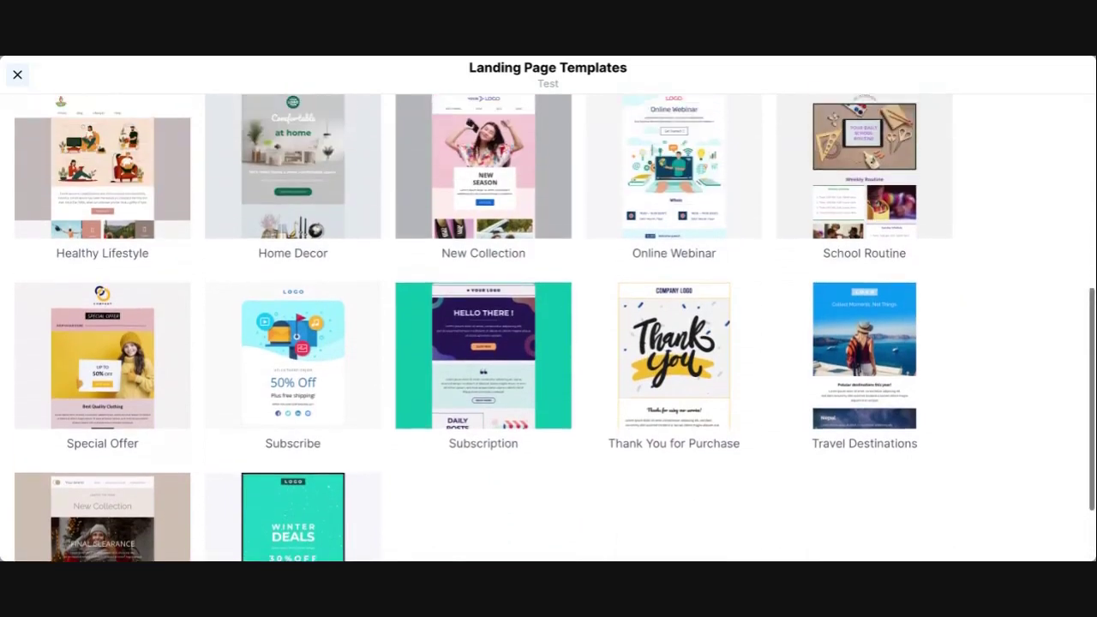
scroll(123, 343, up, 2)
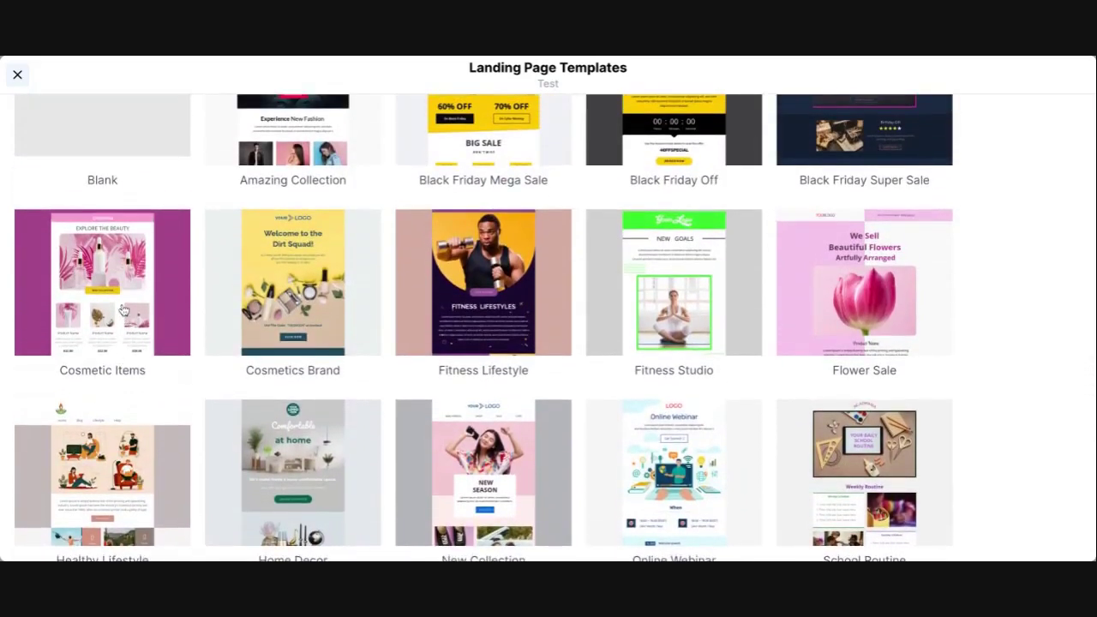
click(122, 313)
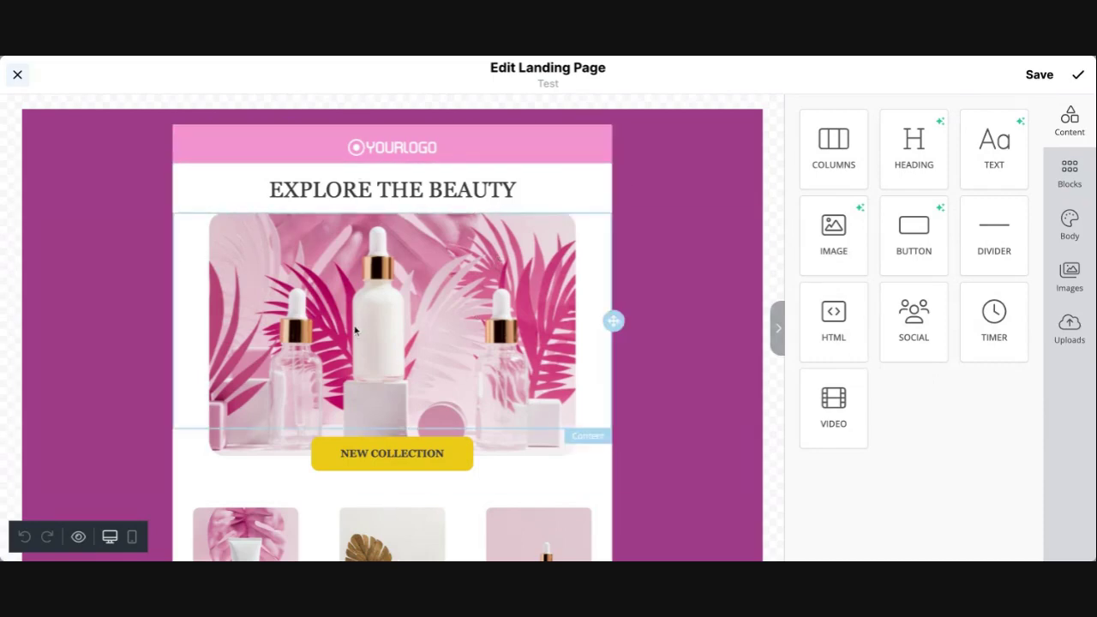
- Replace the "EXPLORE THE BEAUTY" heading with the owner's first name in possessive form followed by "Beauty Line"
click(420, 190)
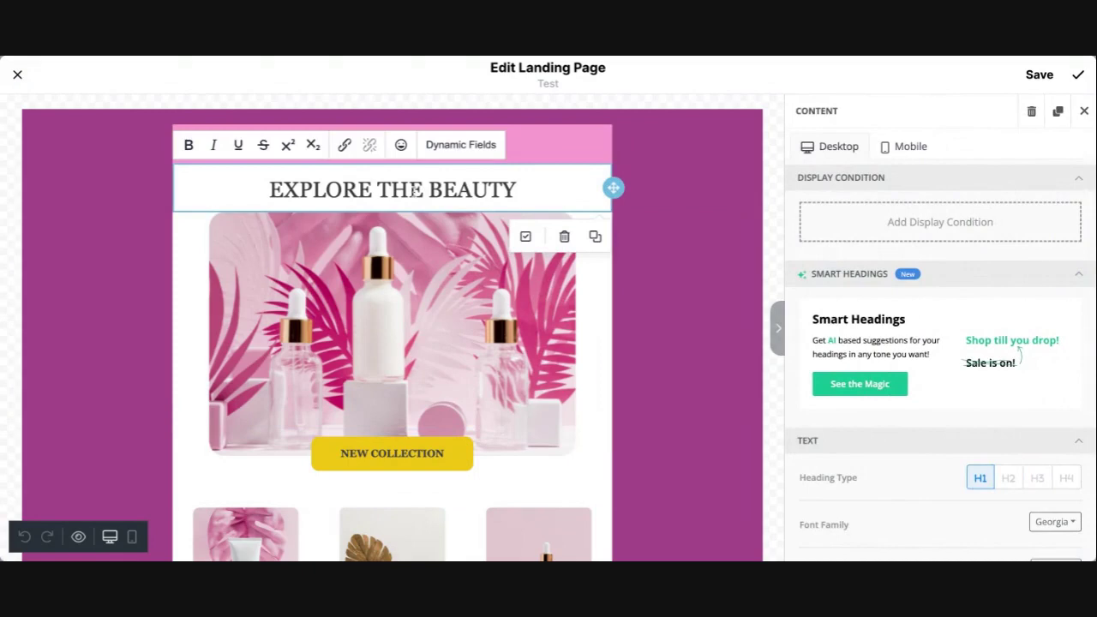
triple_click(414, 191)
text(Jak)
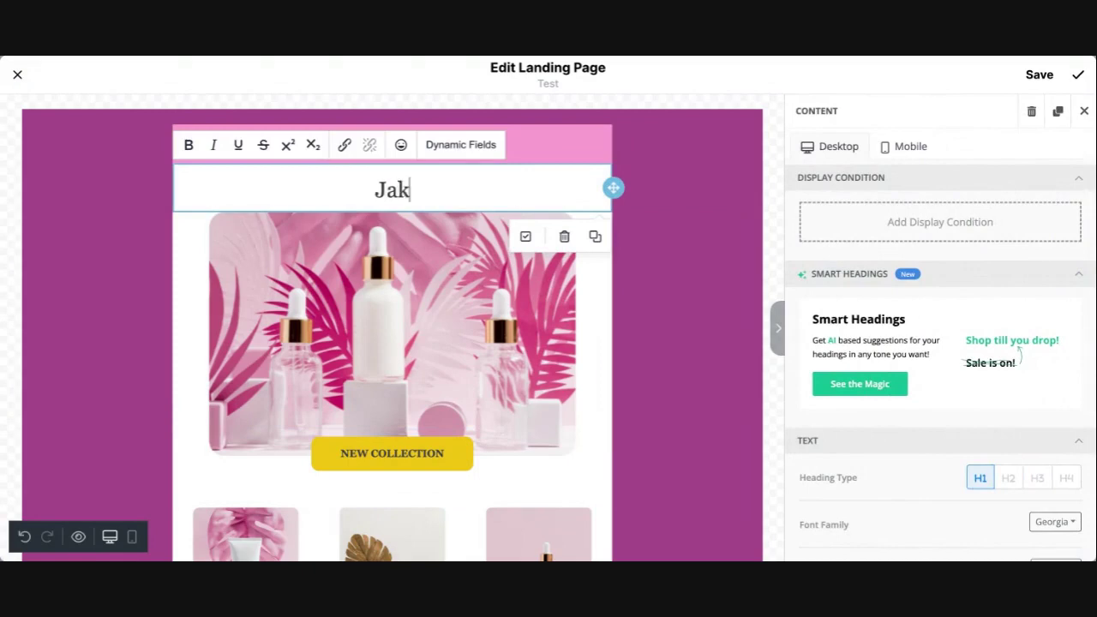
text(e's Beauty Line)
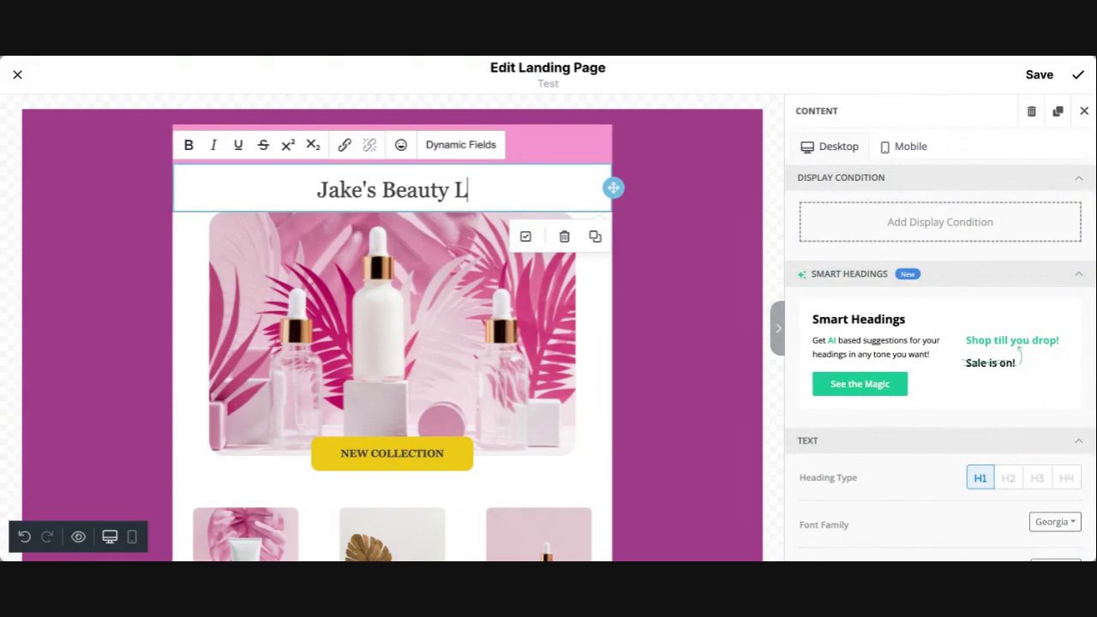
click(374, 357)
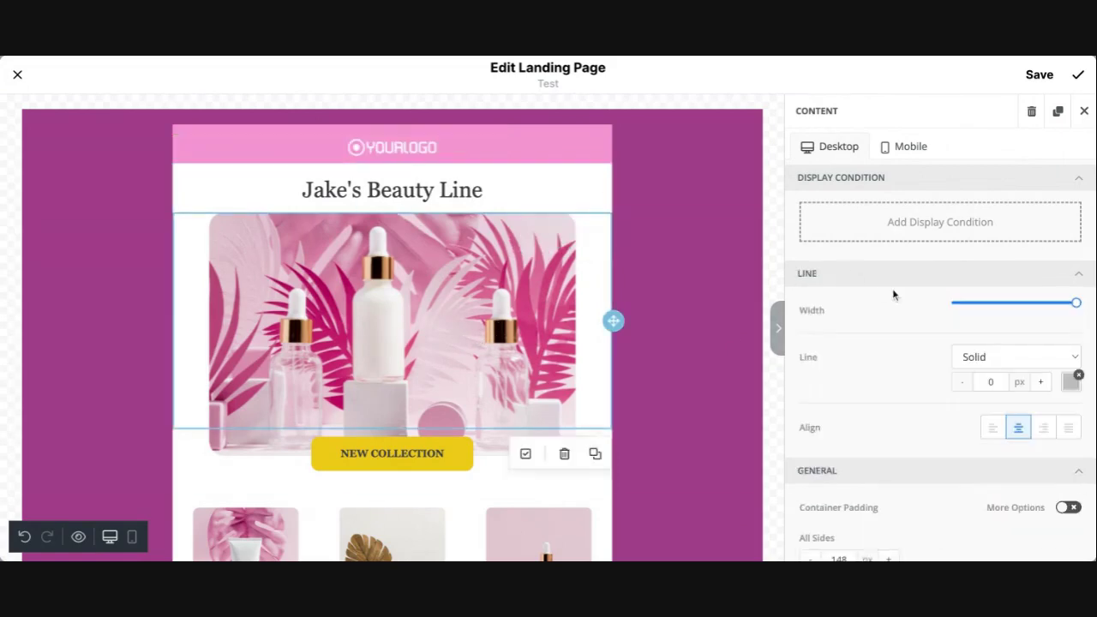
scroll(872, 362, down, 3)
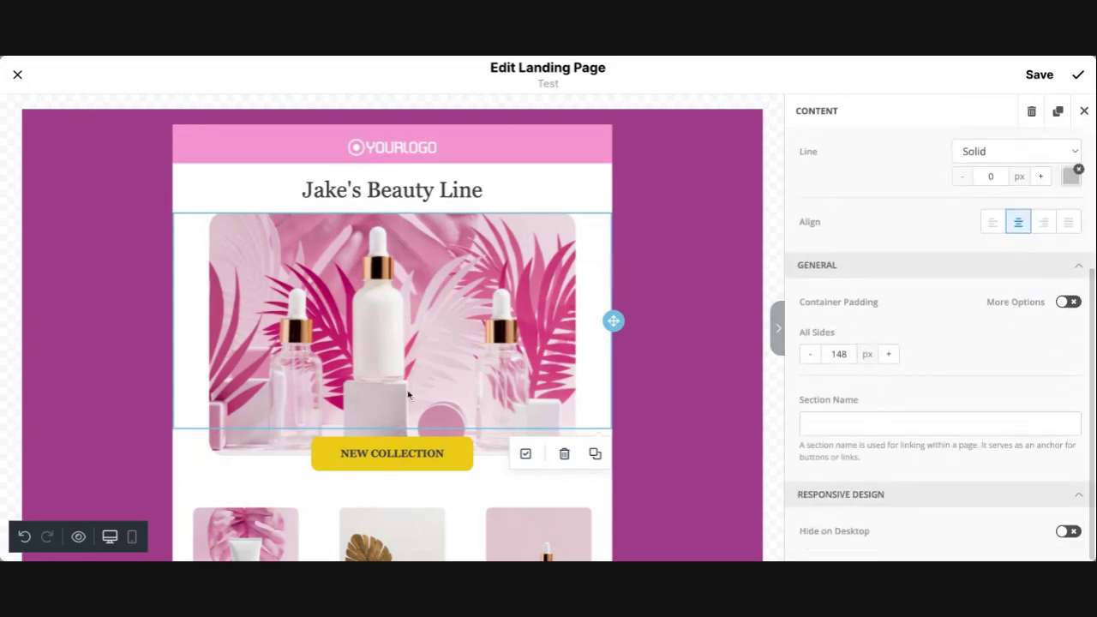
click(399, 456)
click(399, 457)
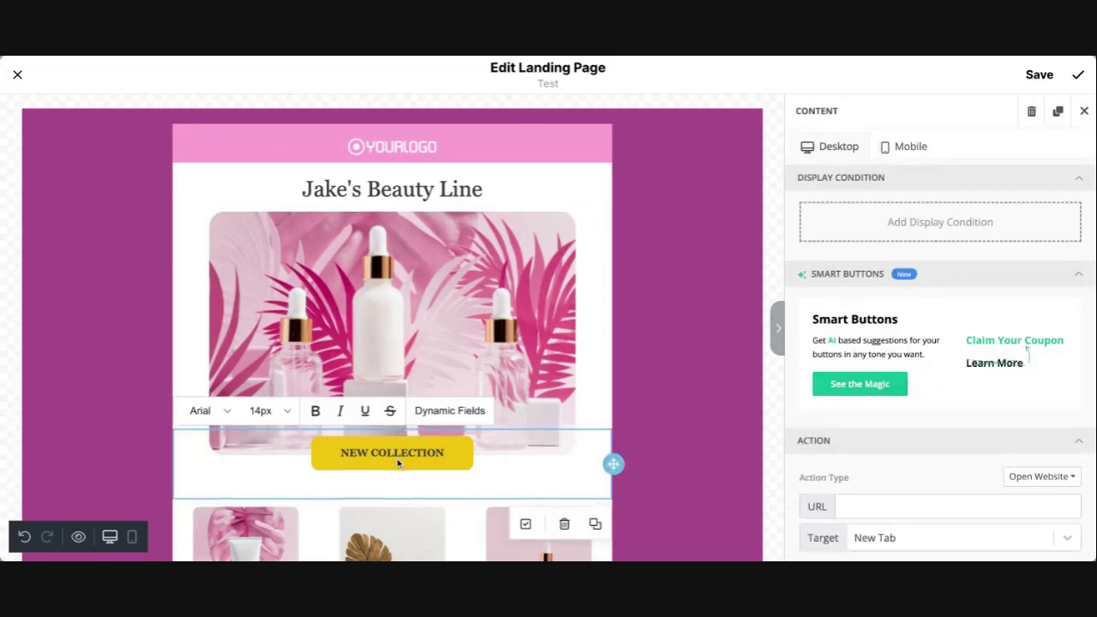
scroll(396, 463, down, 1)
click(423, 385)
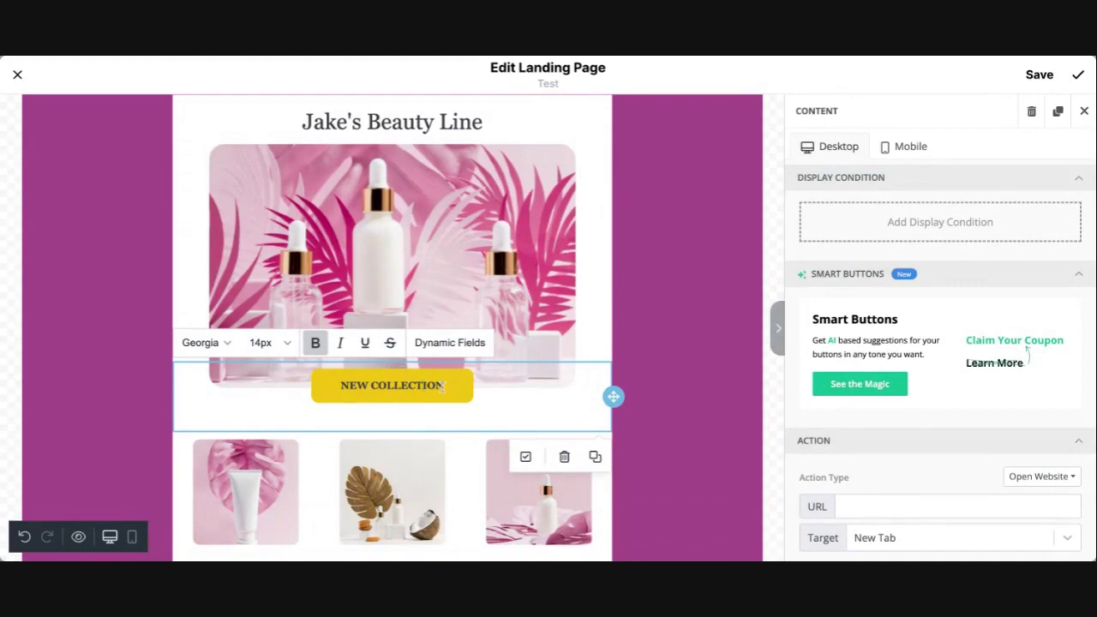
scroll(854, 389, down, 4)
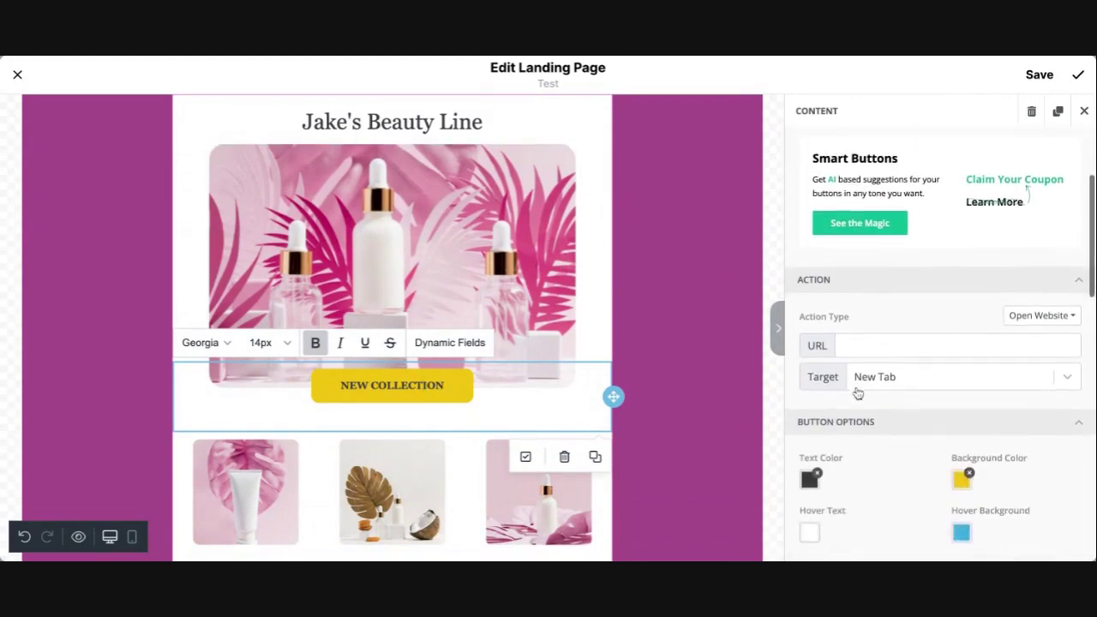
scroll(865, 343, down, 1)
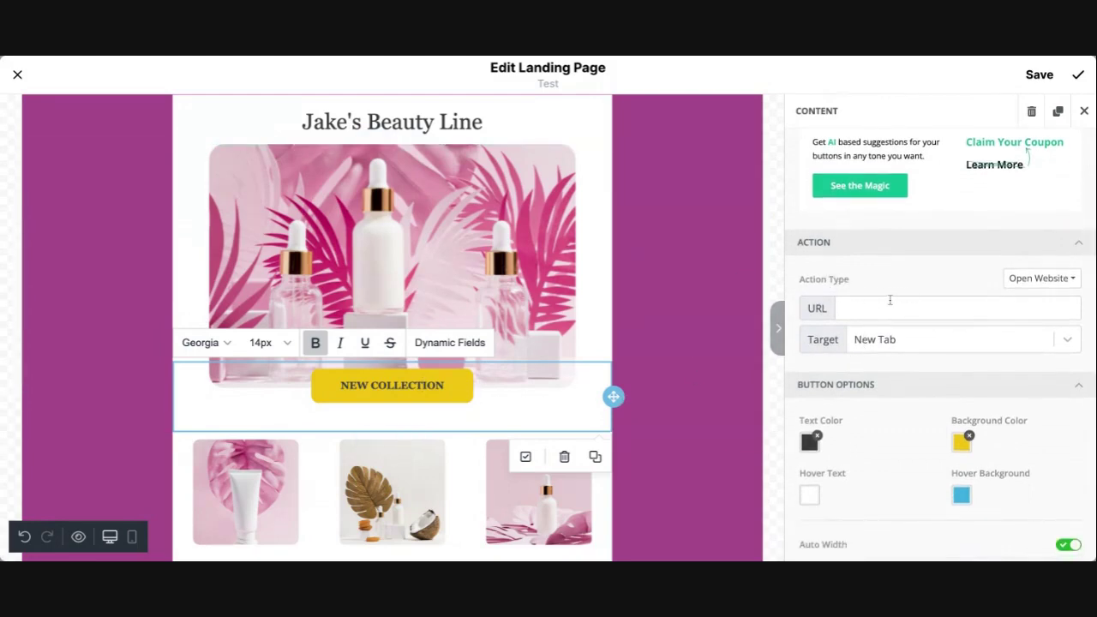
click(1066, 278)
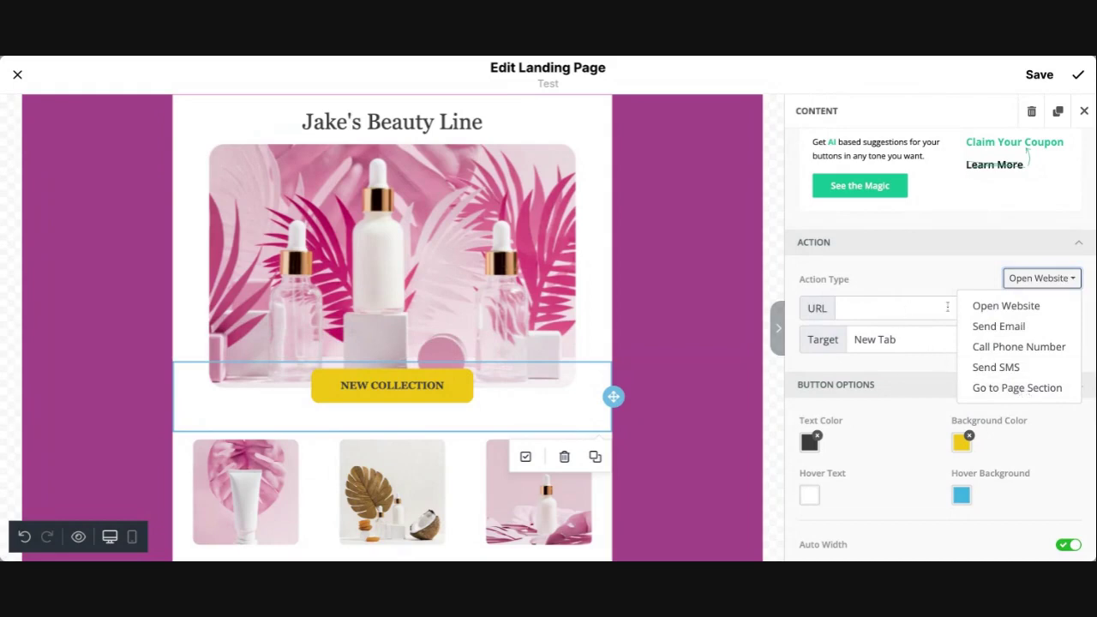
click(987, 308)
click(923, 310)
text(www.projectb)
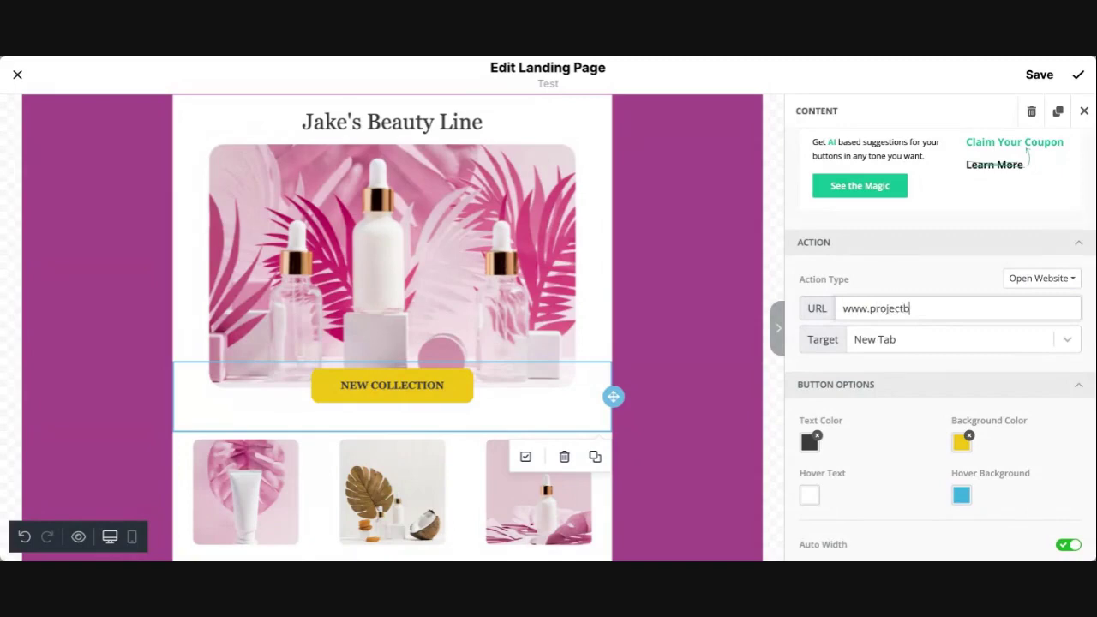
text(roadcast.com)
click(879, 343)
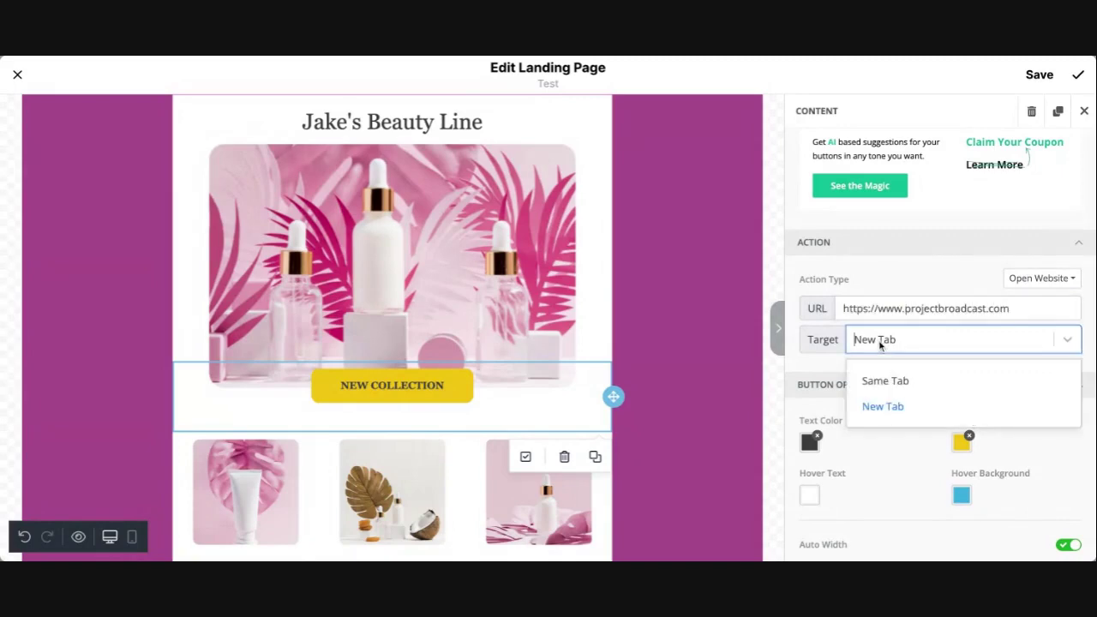
click(884, 407)
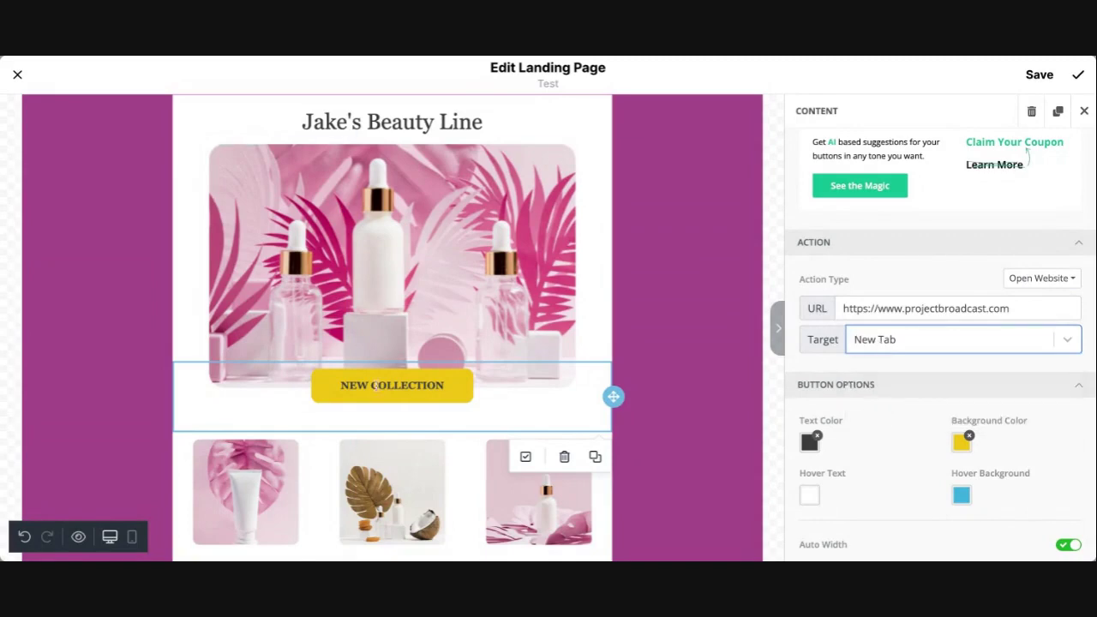
- Change the "NEW COLLECTION" button text to "Visit Site"
click(368, 386)
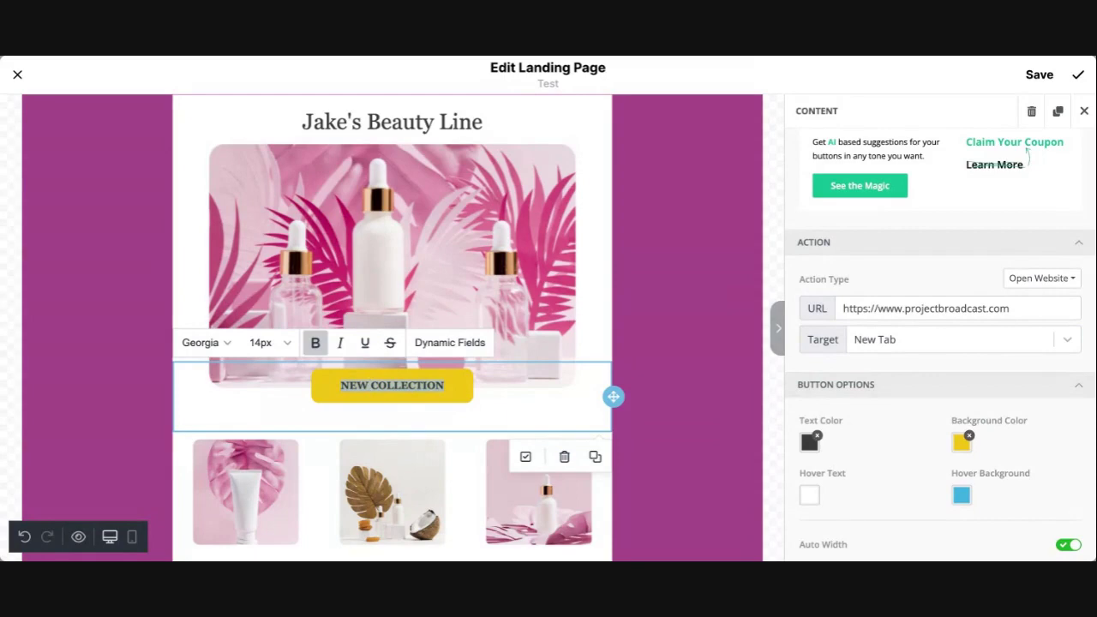
text(Visit Site)
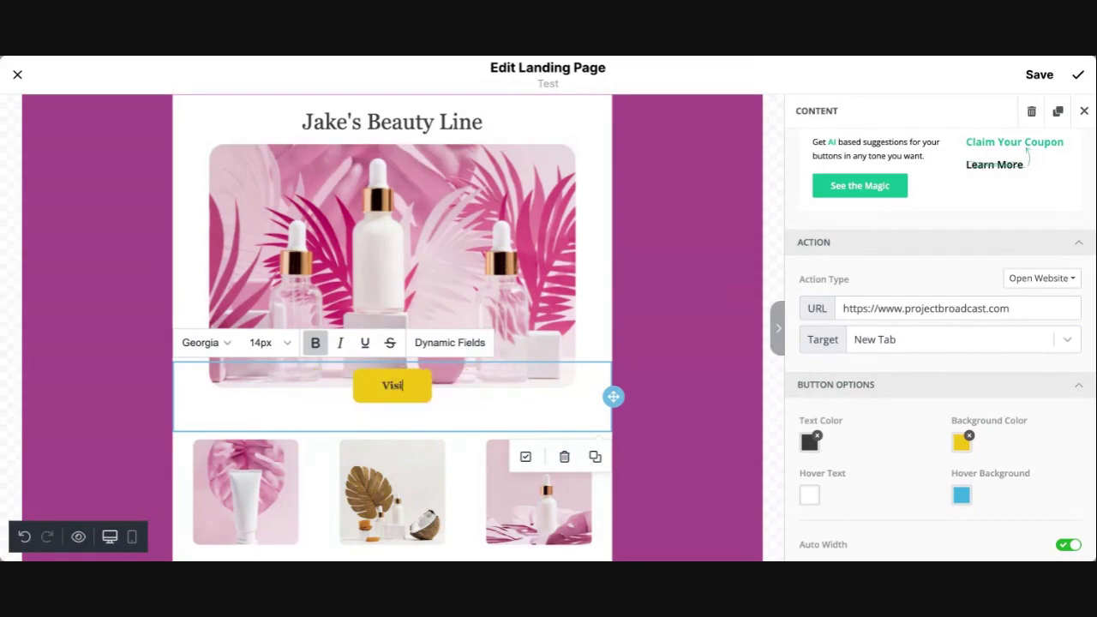
click(655, 360)
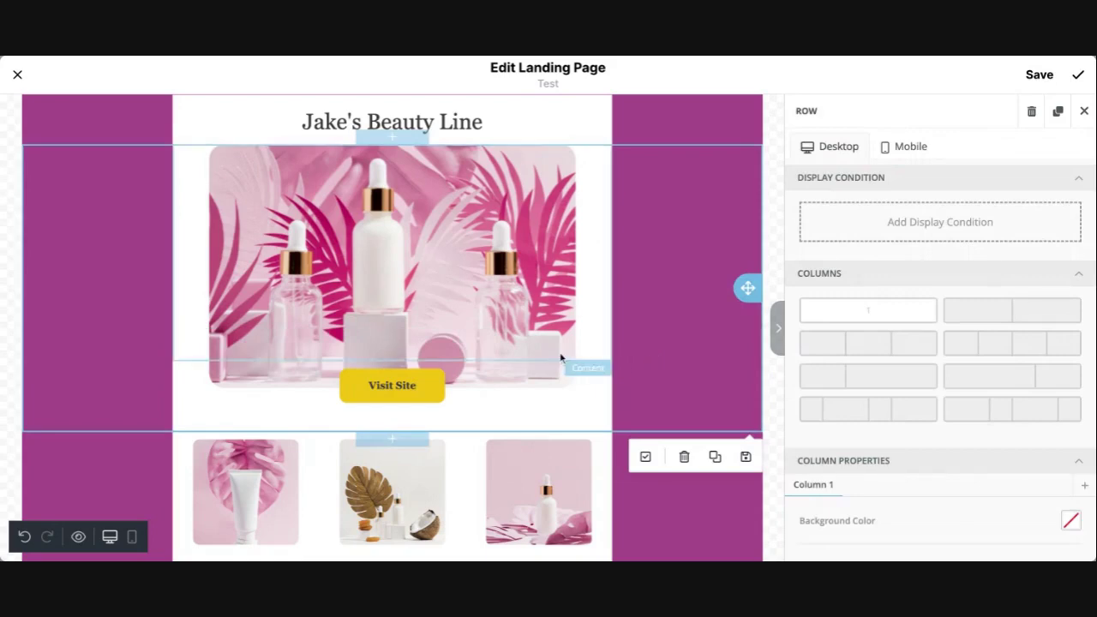
- Examine the first product's image, price and description and the remaining template sections, and leave the editor without saving
scroll(561, 358, down, 3)
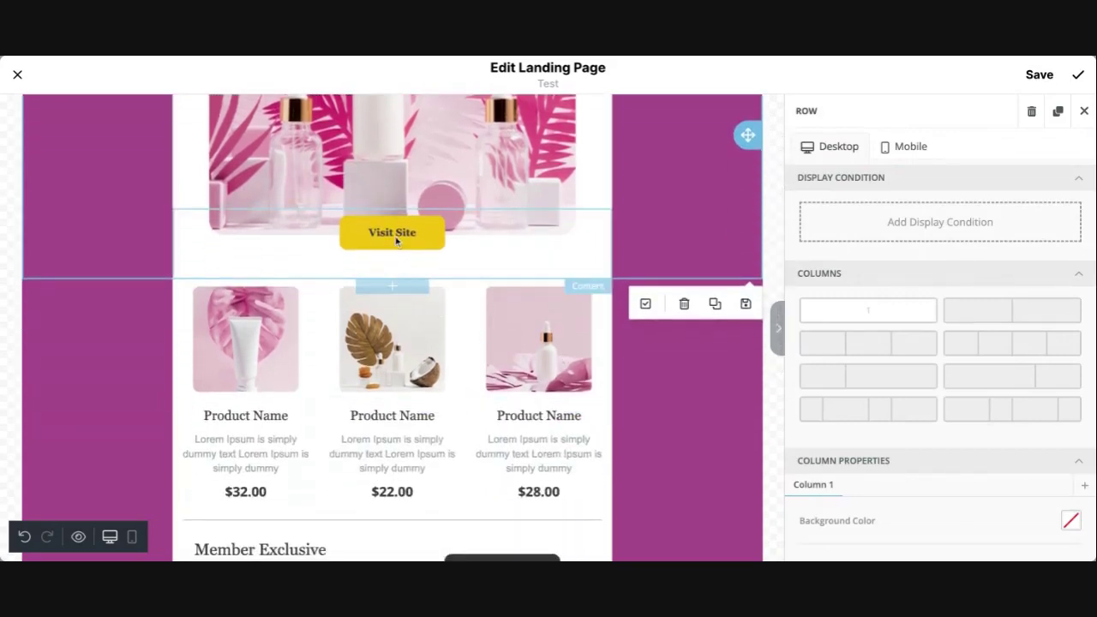
click(262, 343)
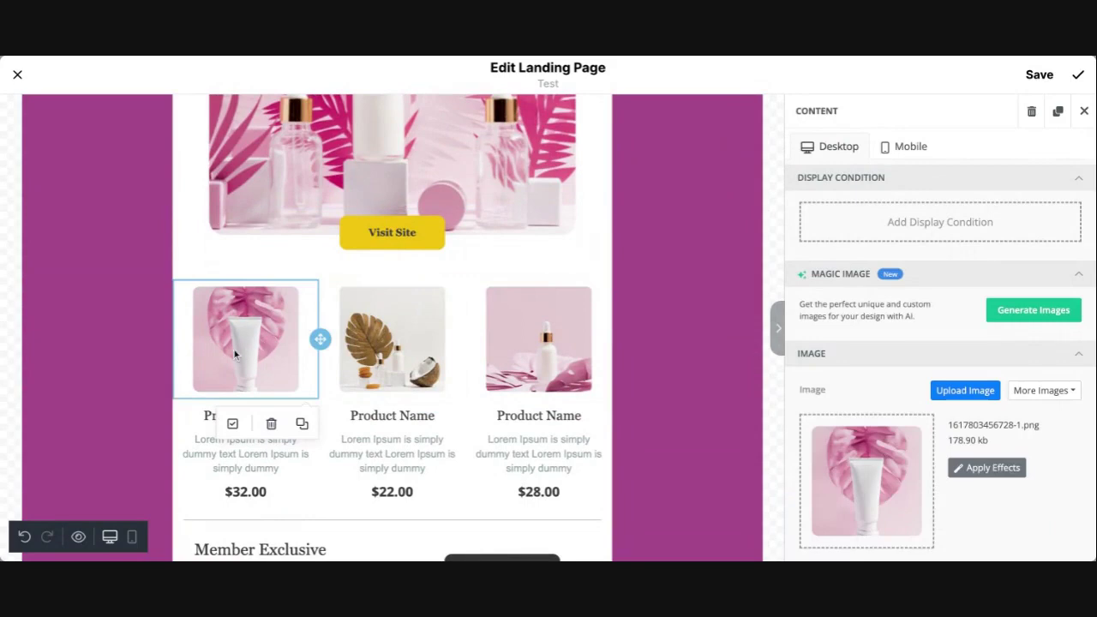
scroll(233, 347, down, 1)
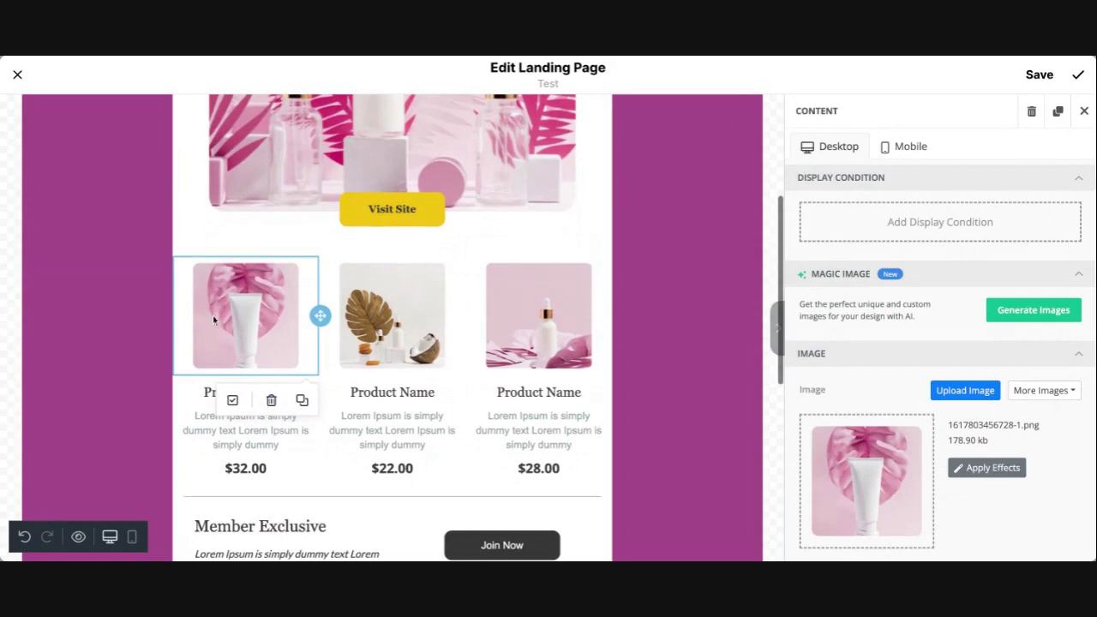
mouse_move(854, 450)
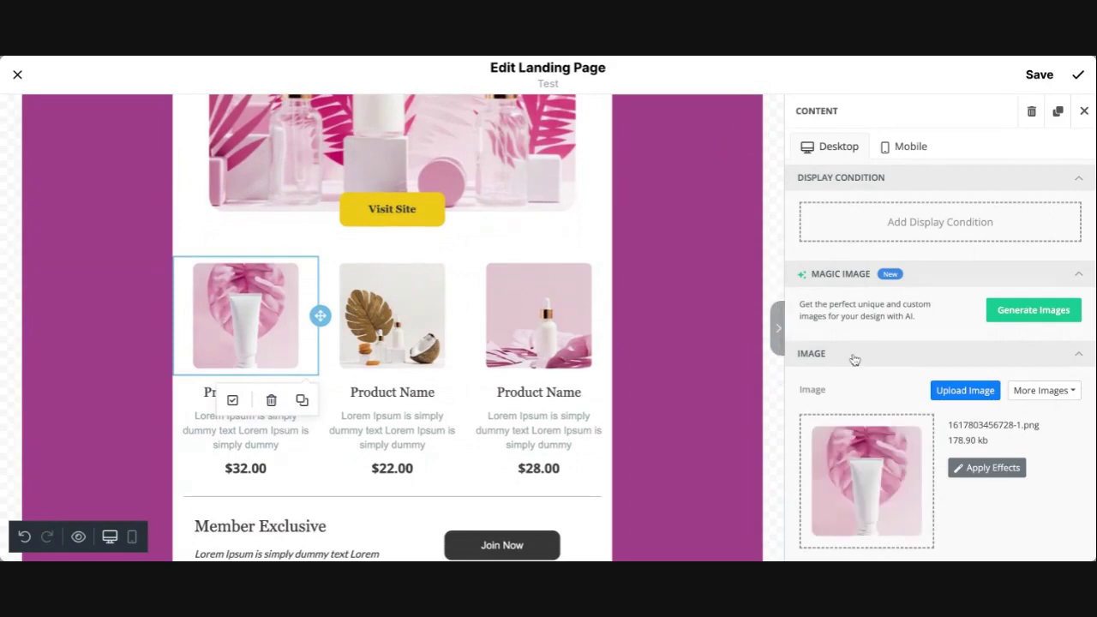
click(250, 469)
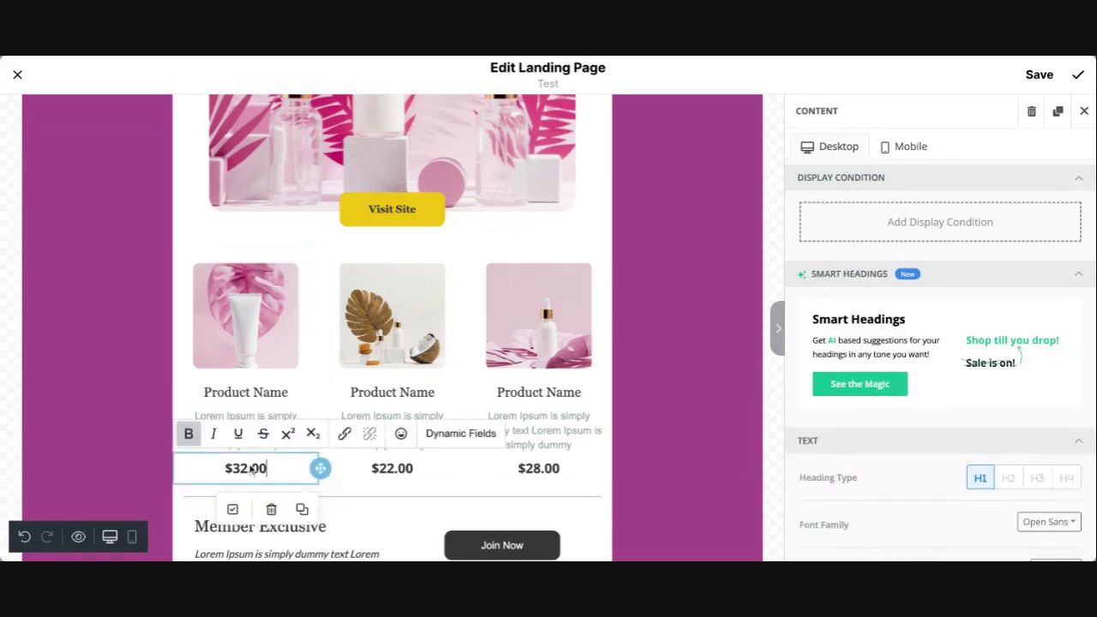
click(251, 416)
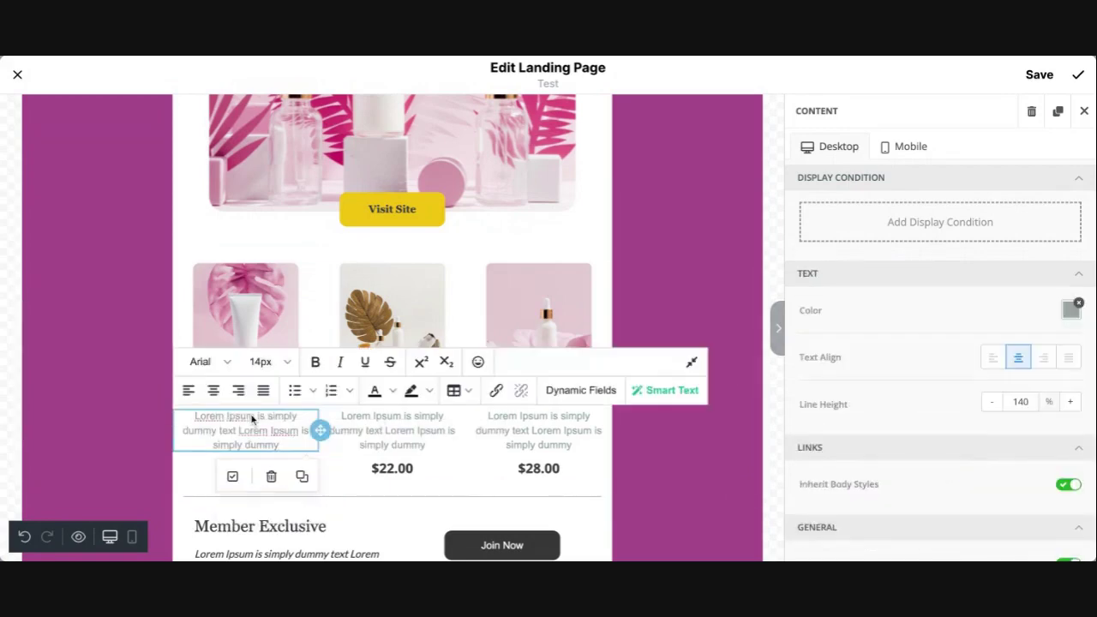
click(665, 462)
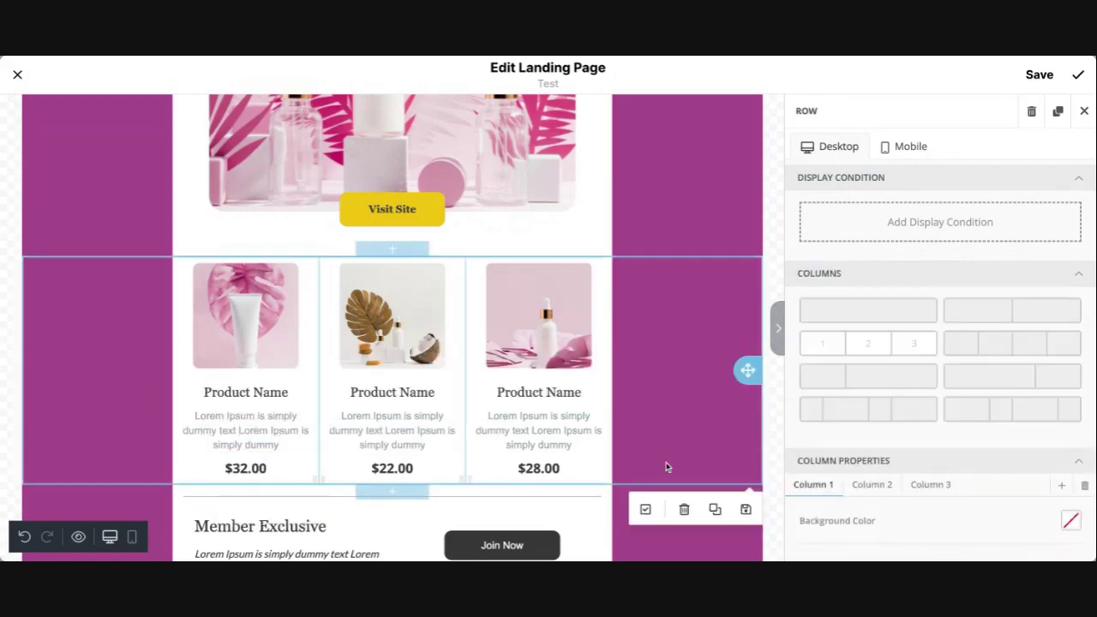
scroll(666, 466, down, 5)
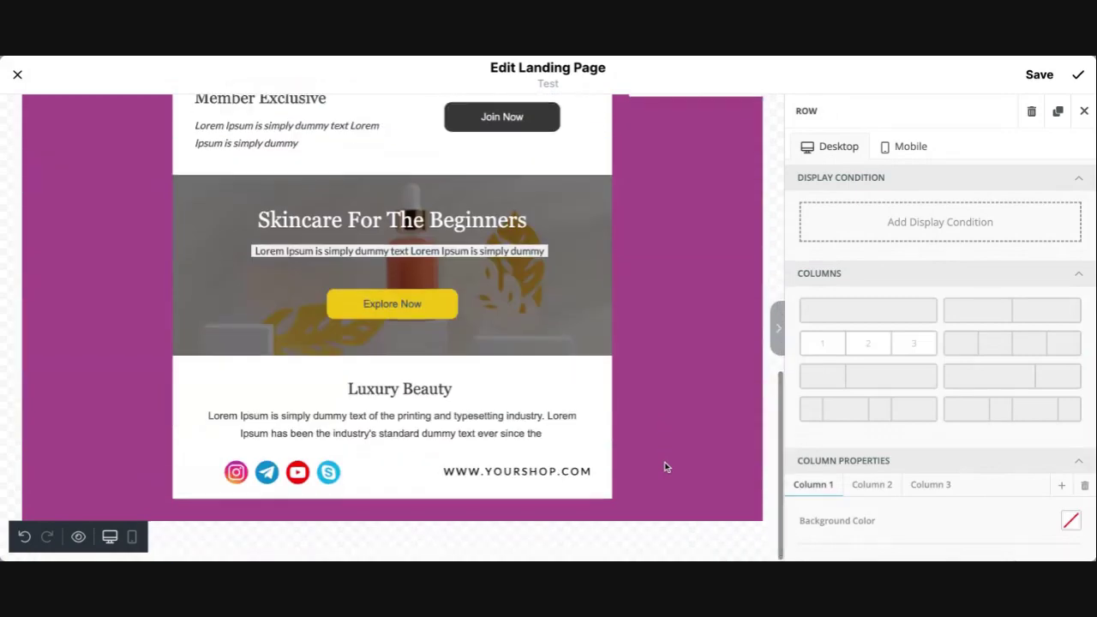
scroll(666, 466, up, 2)
scroll(666, 466, up, 5)
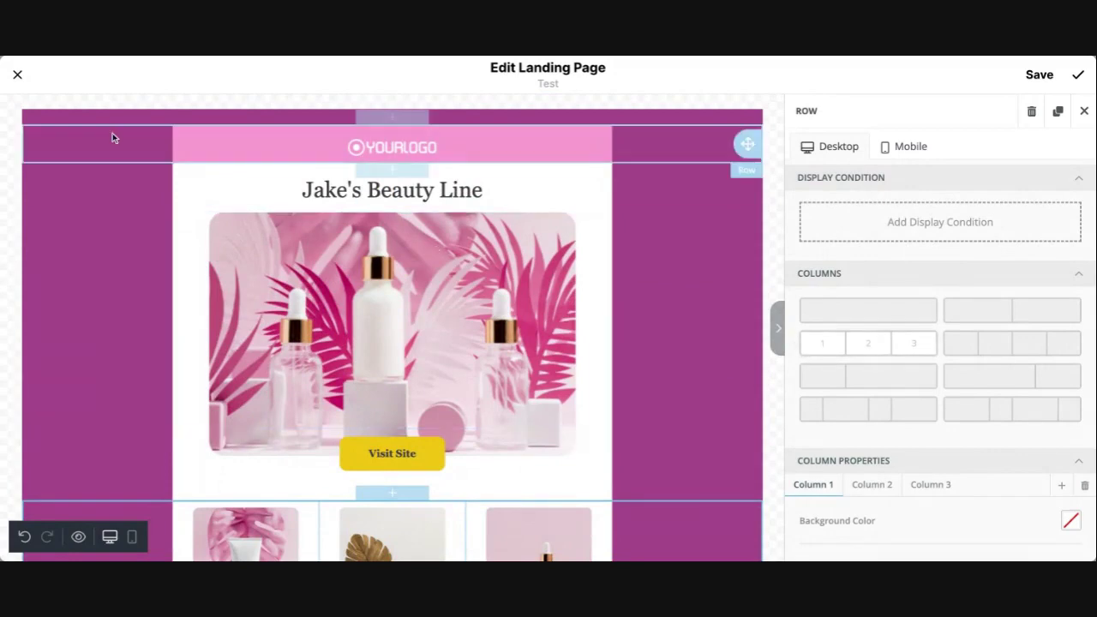
click(17, 74)
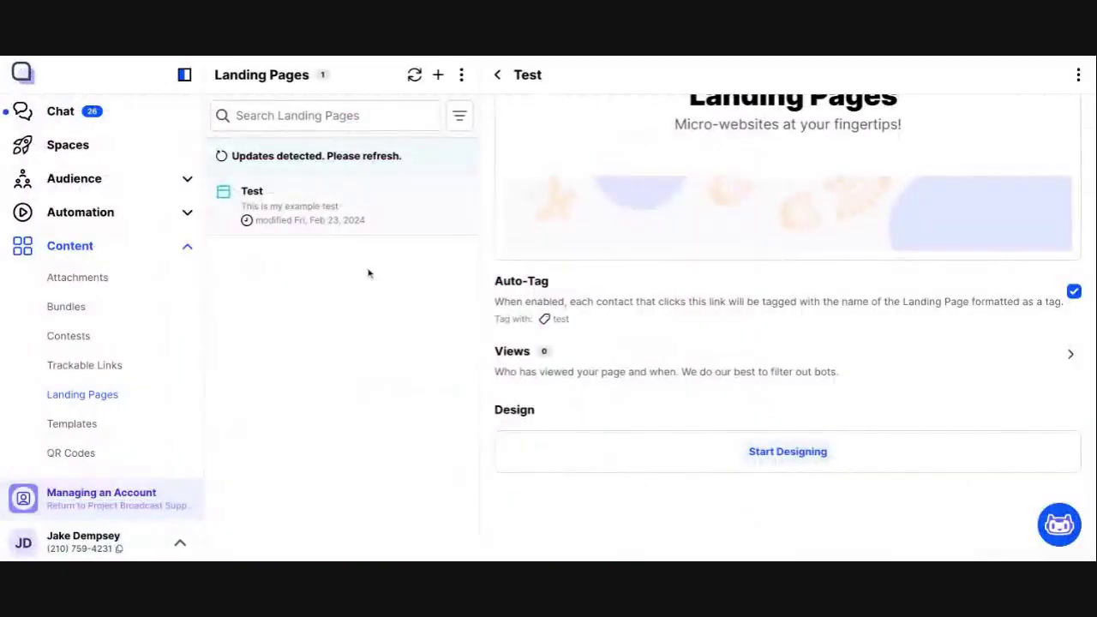
- Create a new landing page with "Test 2" as its name, title and description
click(439, 76)
click(455, 257)
text(Test 2)
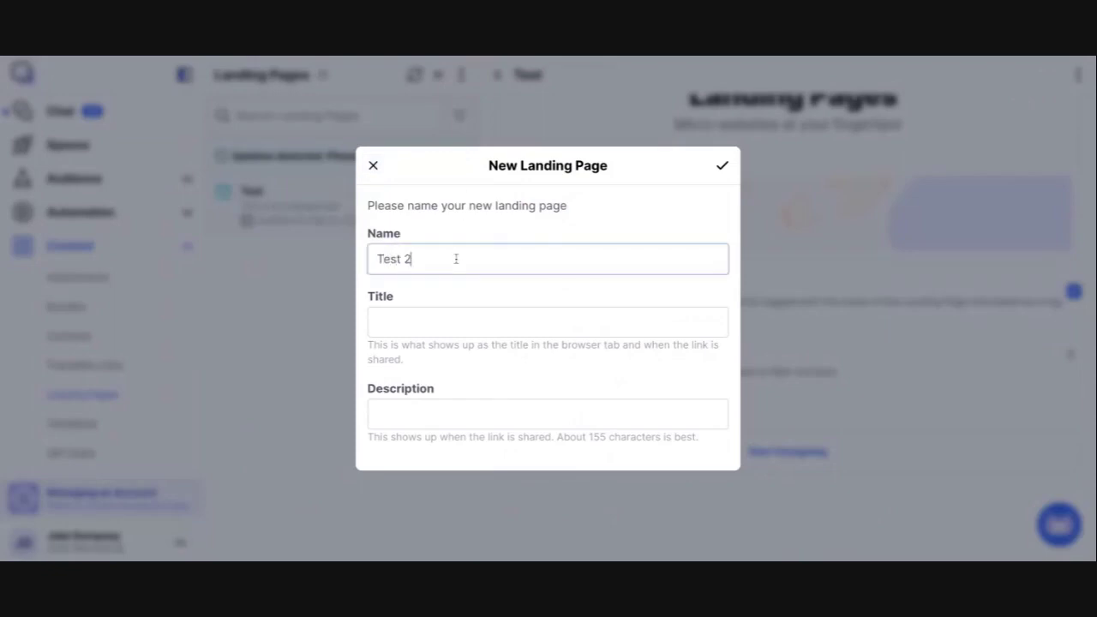
key(Tab)
text(Test 2)
key(Tab)
text(Test 2)
click(445, 258)
click(436, 328)
click(433, 413)
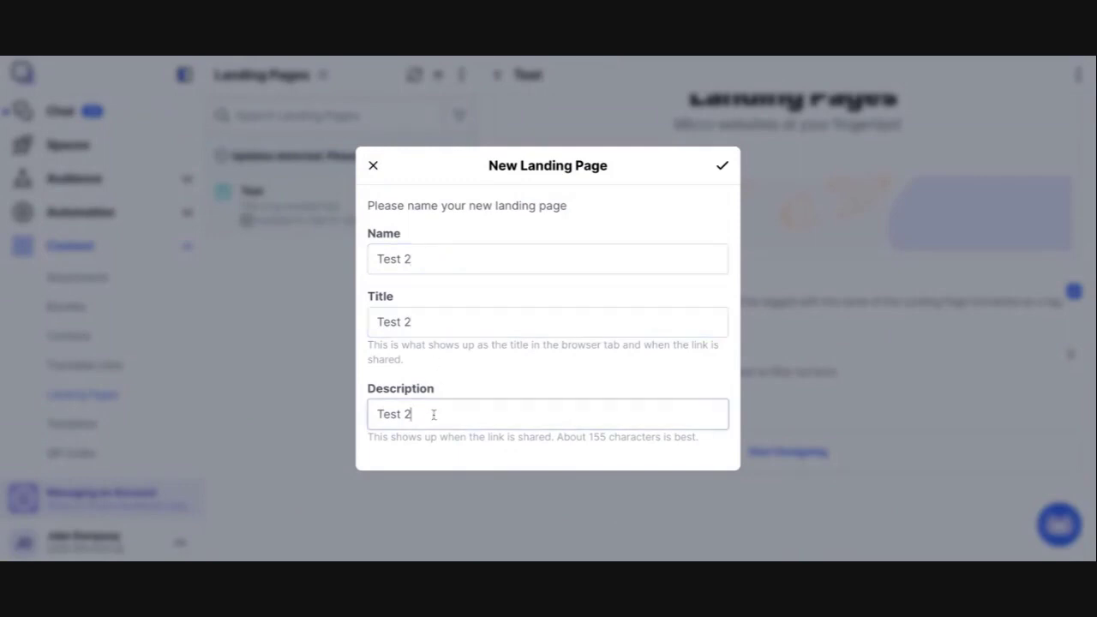
click(722, 166)
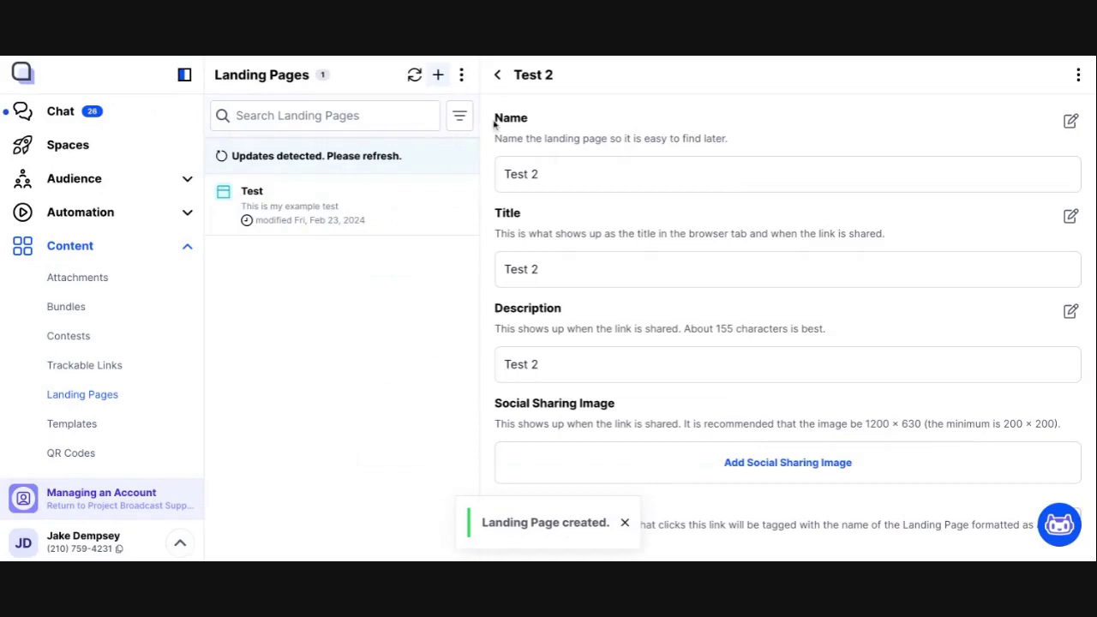
- Refresh the landing page list and start designing Test 2 from the Blank template
click(415, 75)
scroll(673, 328, down, 3)
click(788, 452)
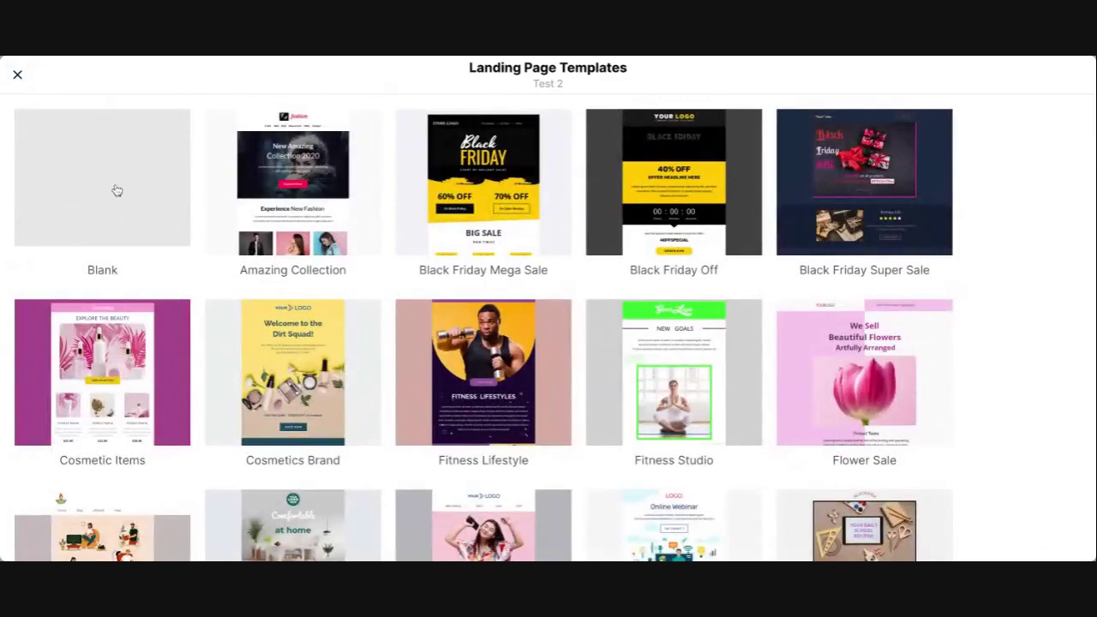
click(116, 190)
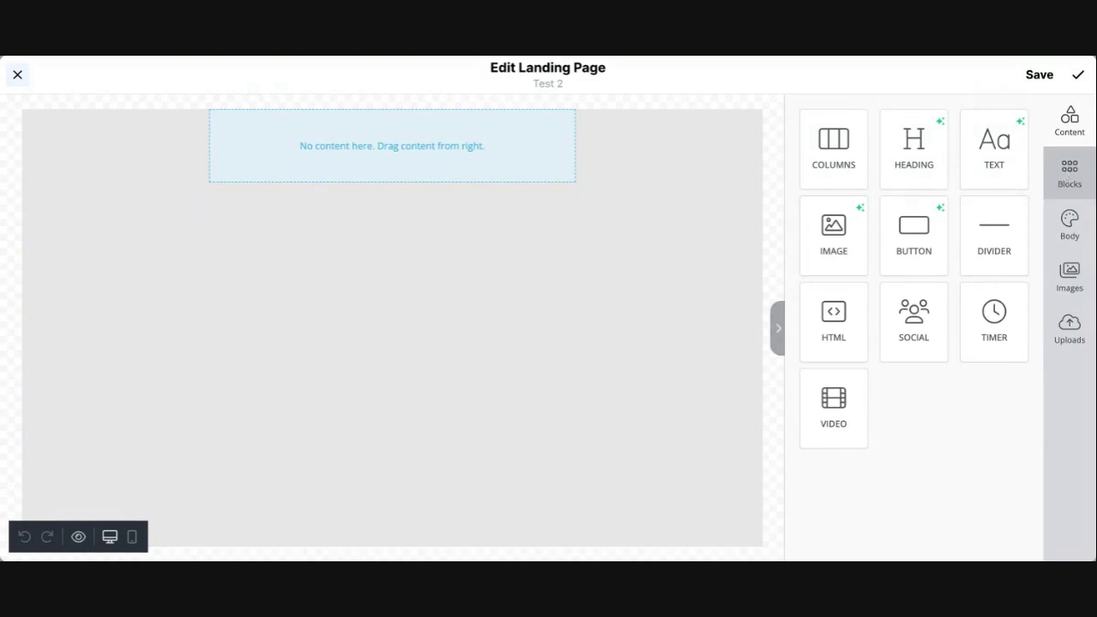
- Review the column layout blocks and content elements available for the blank page, and leave the editor without saving
click(1069, 172)
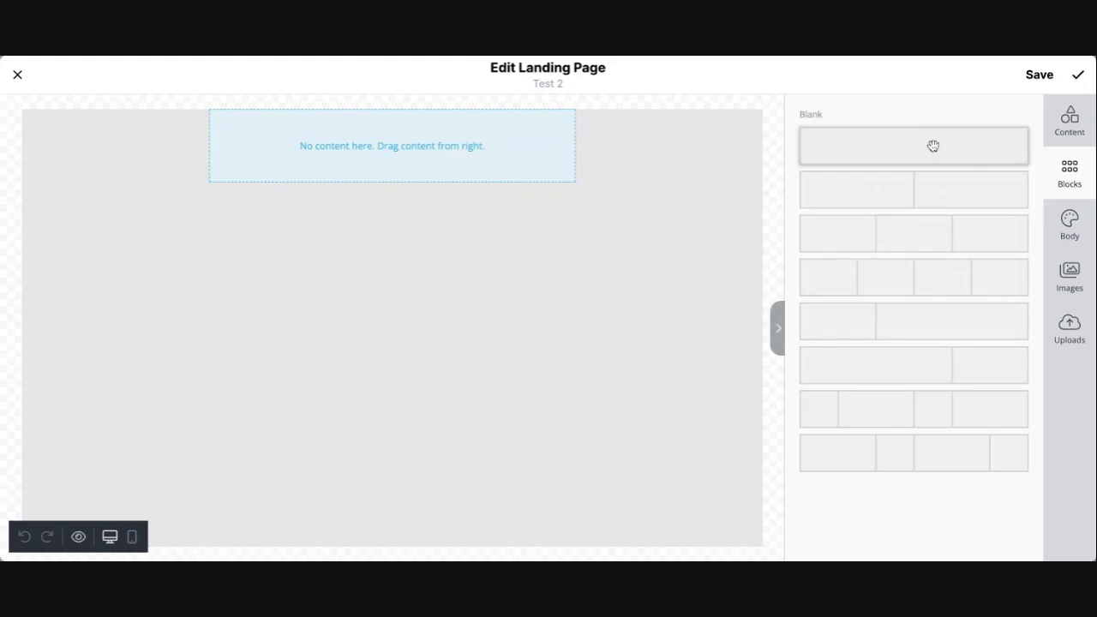
click(1069, 118)
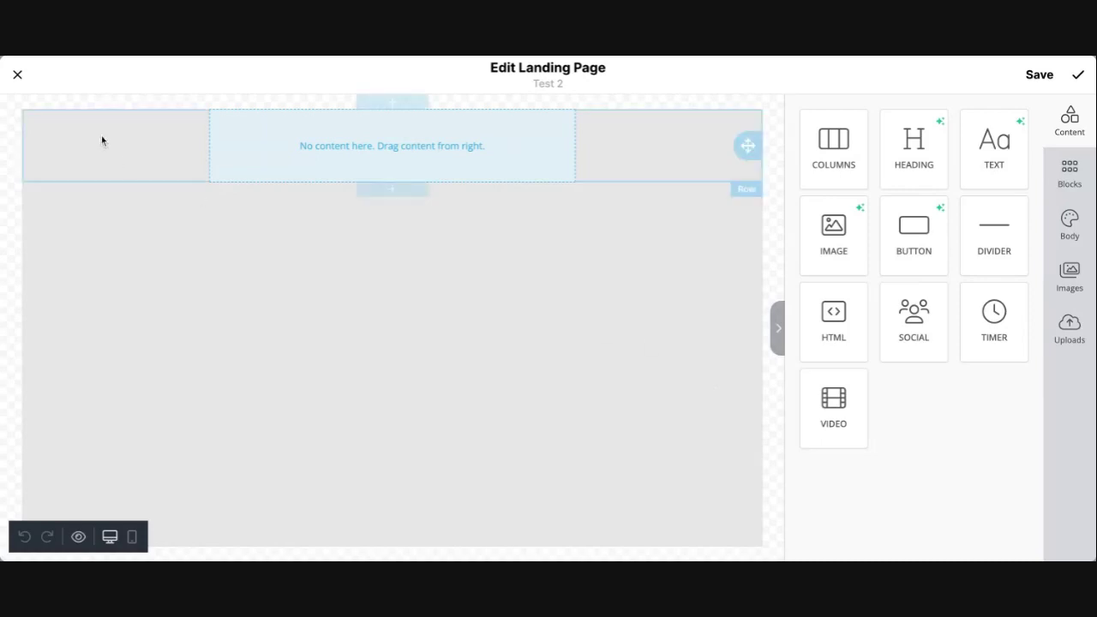
click(17, 76)
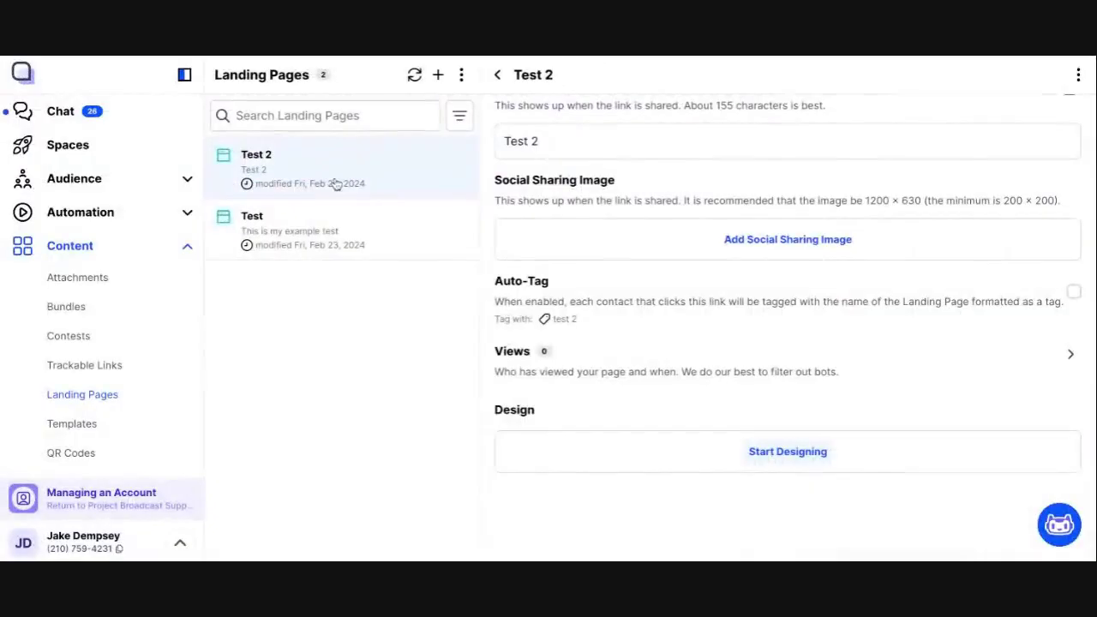
- Return to the Test landing page, browse the design templates and choose the Cosmetic Items template
click(340, 218)
scroll(702, 363, down, 10)
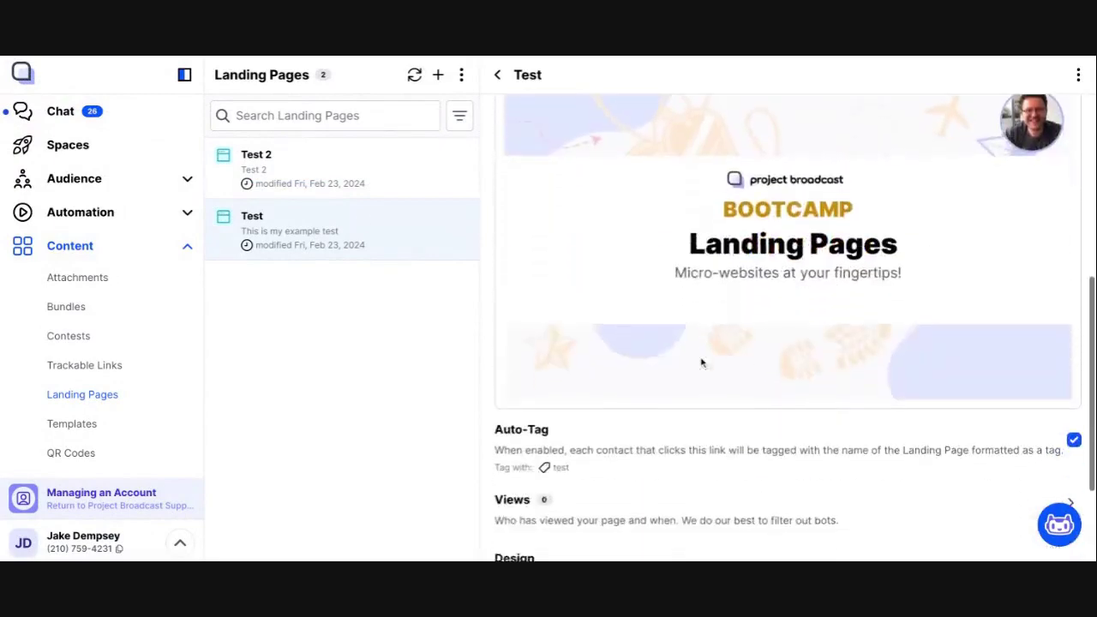
click(810, 459)
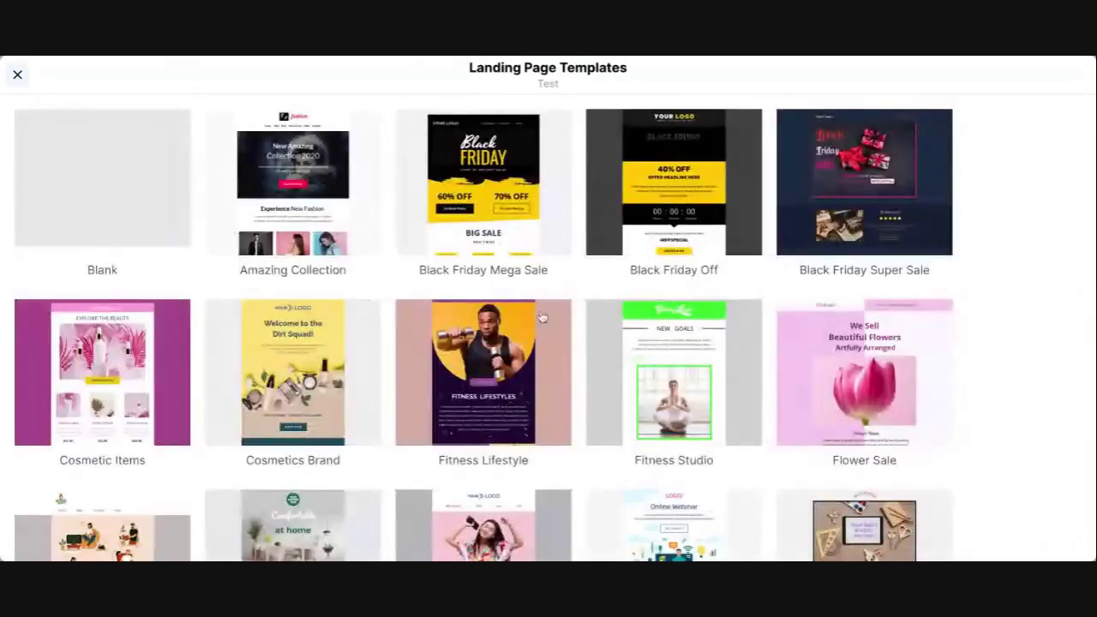
scroll(461, 398, down, 4)
scroll(372, 386, down, 3)
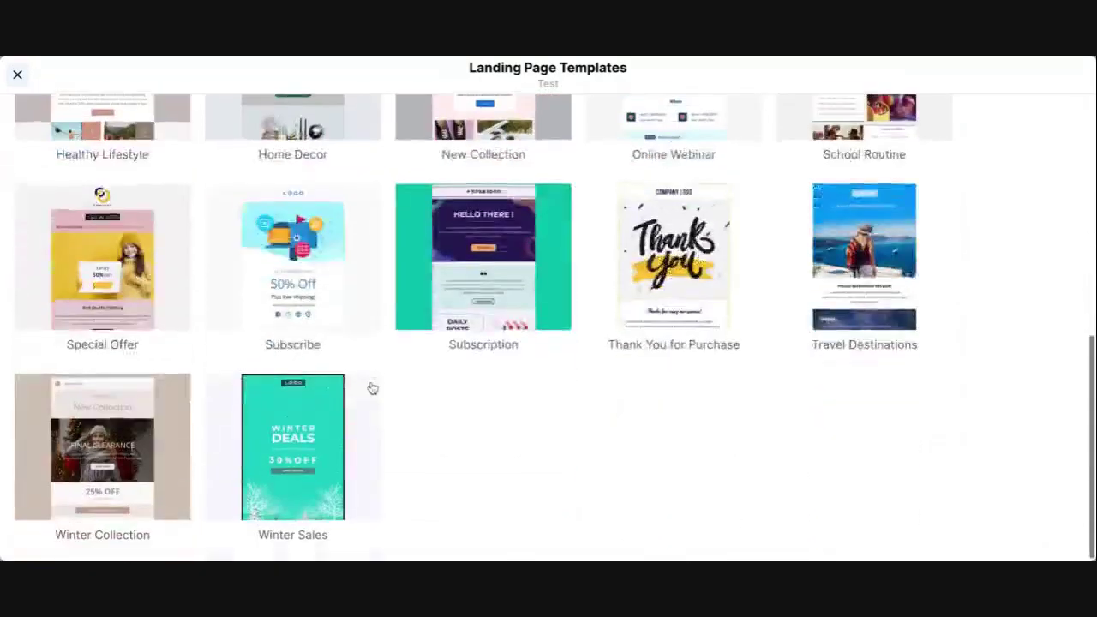
scroll(372, 386, up, 6)
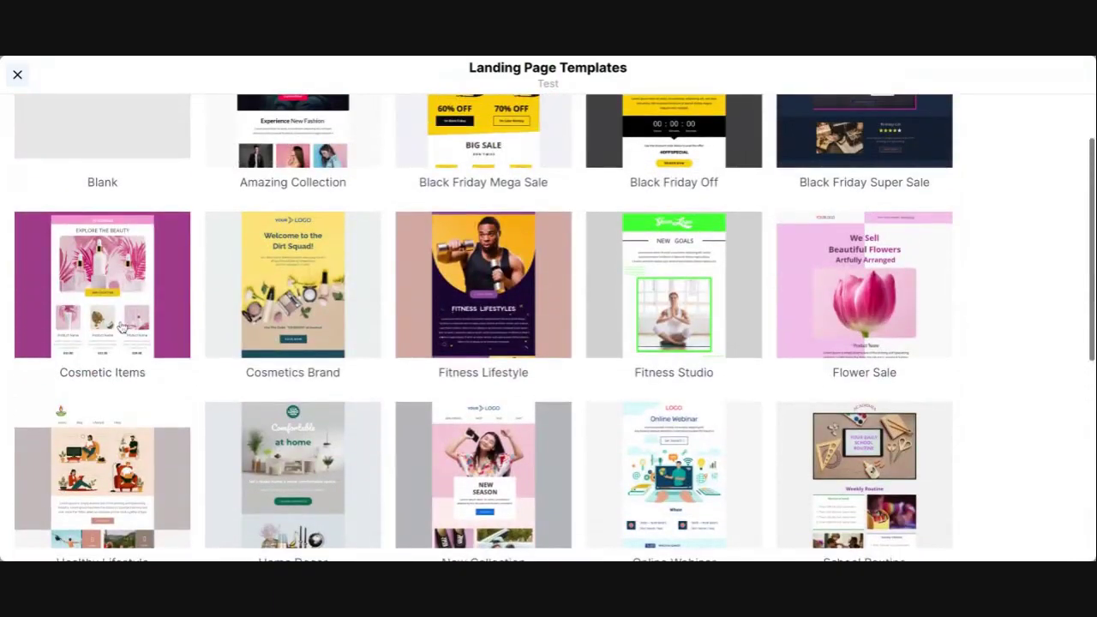
click(120, 312)
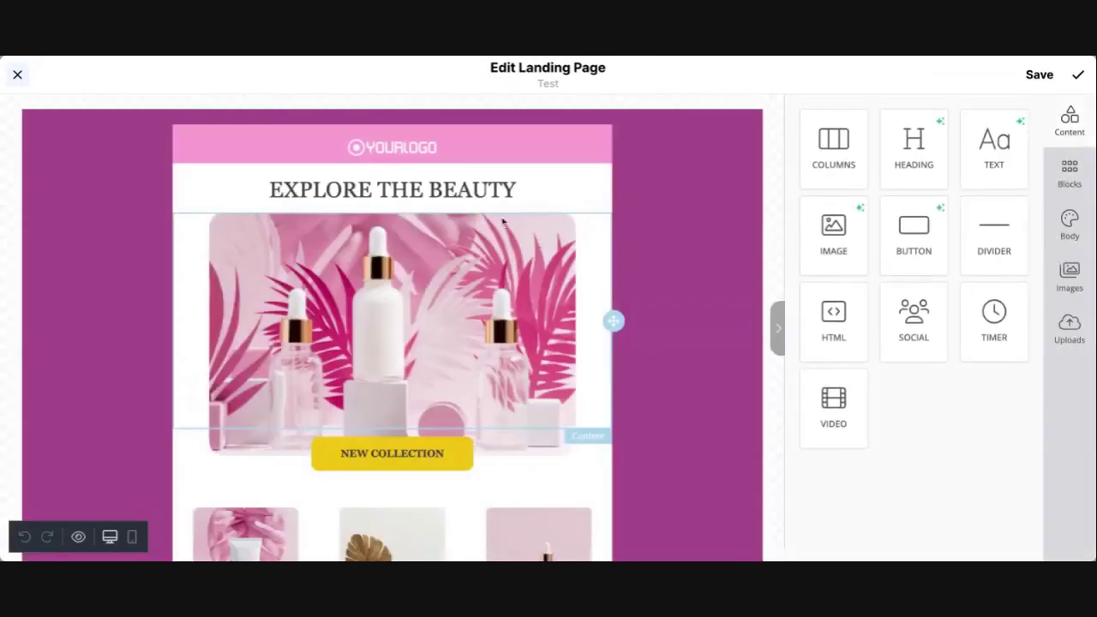
- Replace the "EXPLORE THE BEAUTY" heading with the owner's first name in possessive form plus "Beauty Page", save the design and leave the editor
click(442, 195)
key(ctrl+a)
text(Jakes)
key(BackSpace)
text('s Beatu)
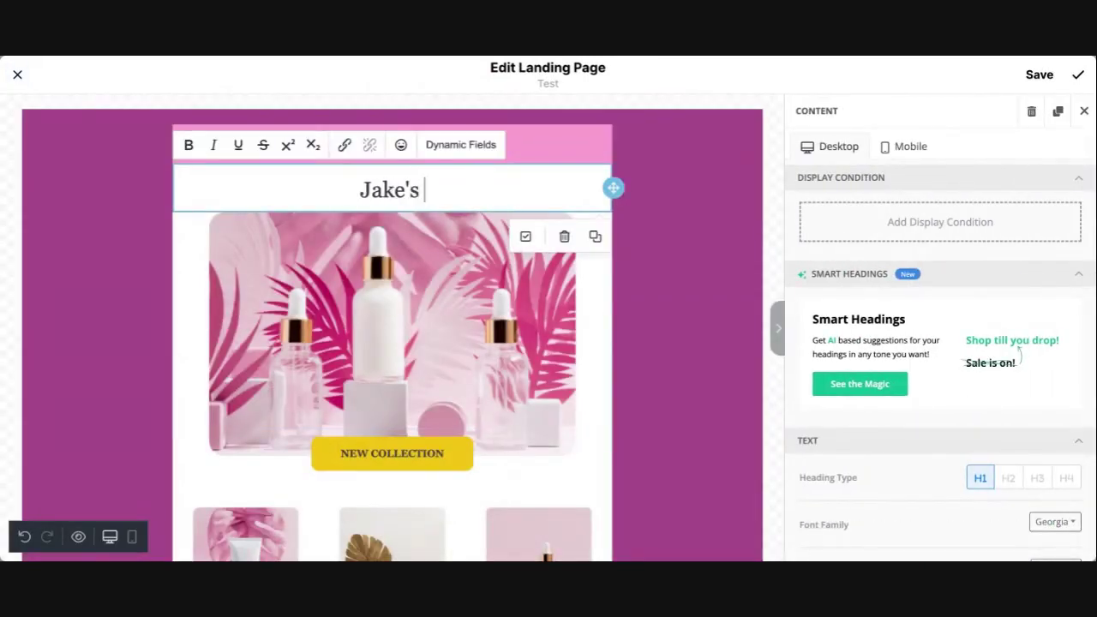
key(BackSpace)
key(BackSpace)
text(uty Page)
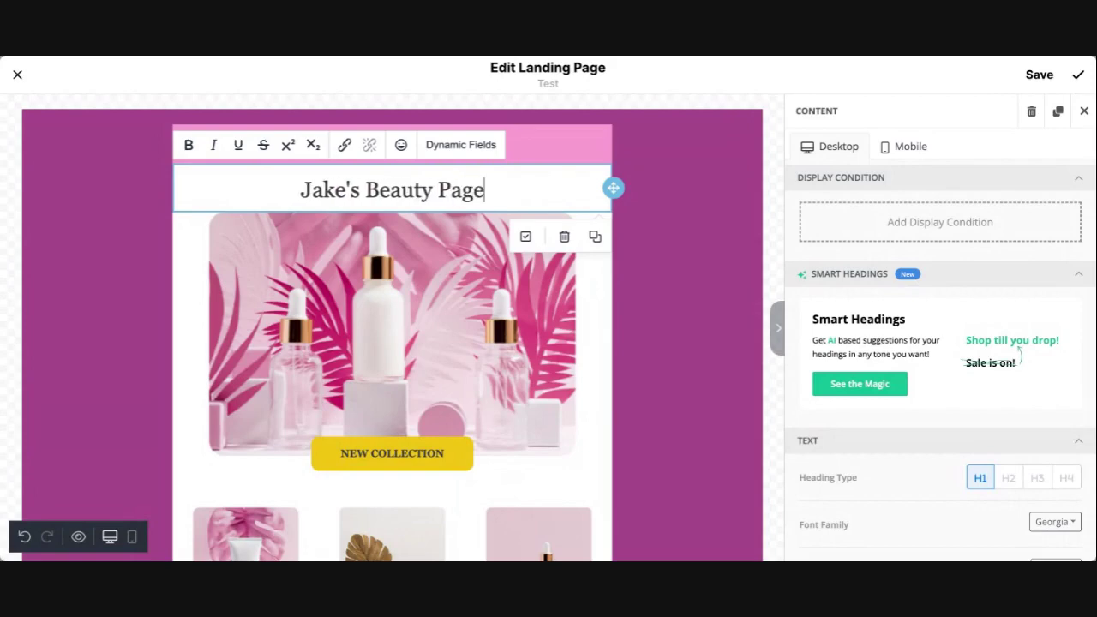
click(1045, 91)
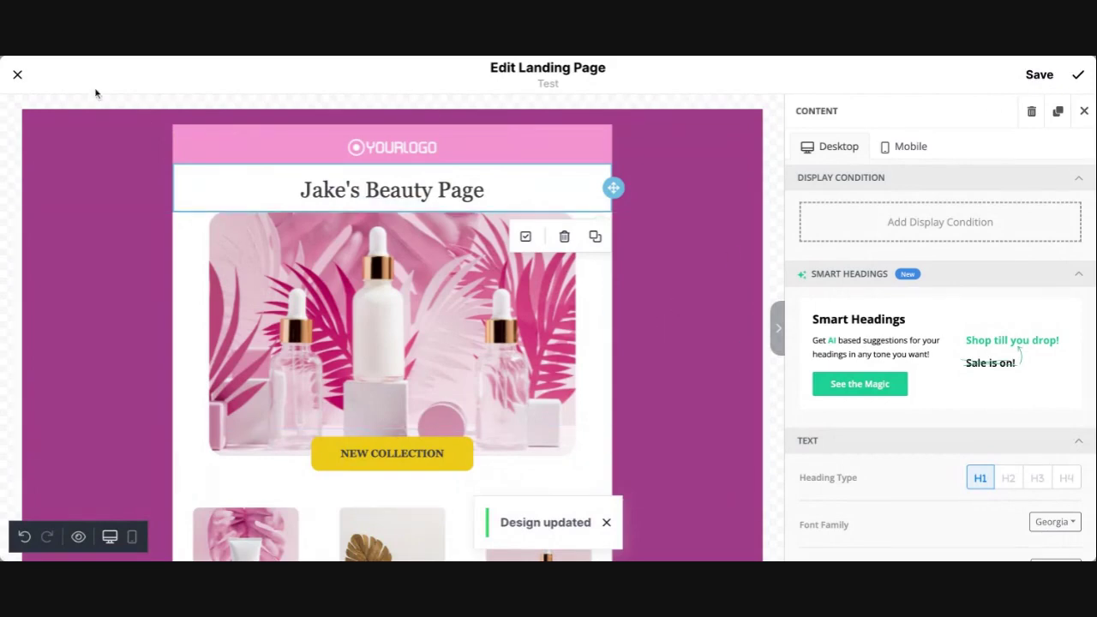
click(17, 77)
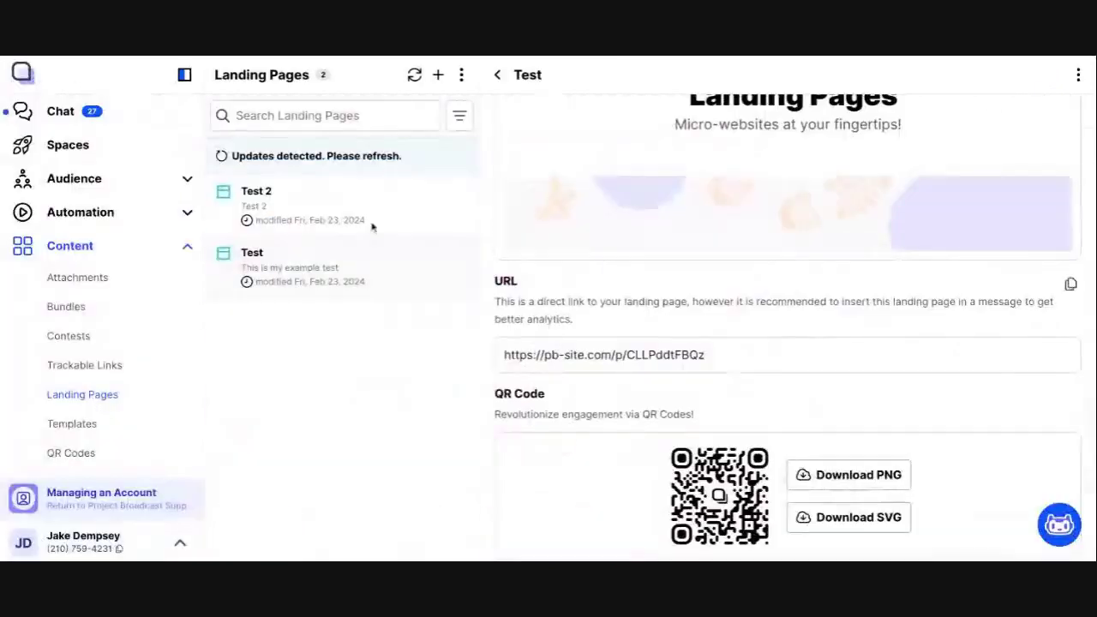
- Review the live design preview of the Test landing page from its heading down to the footer
scroll(568, 360, down, 6)
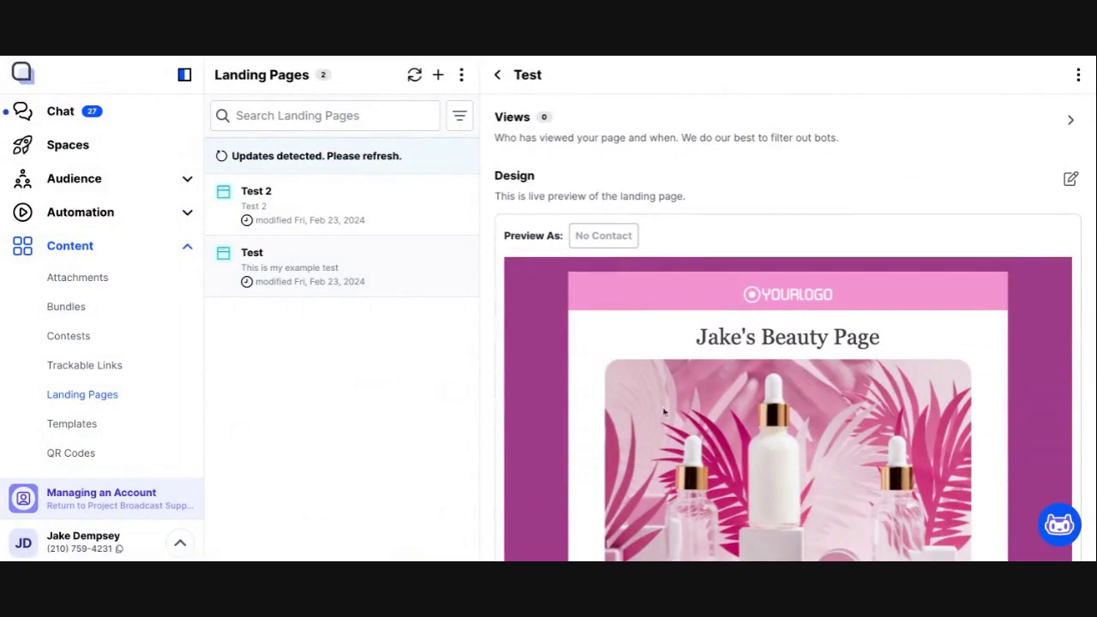
scroll(708, 410, down, 3)
scroll(708, 410, down, 5)
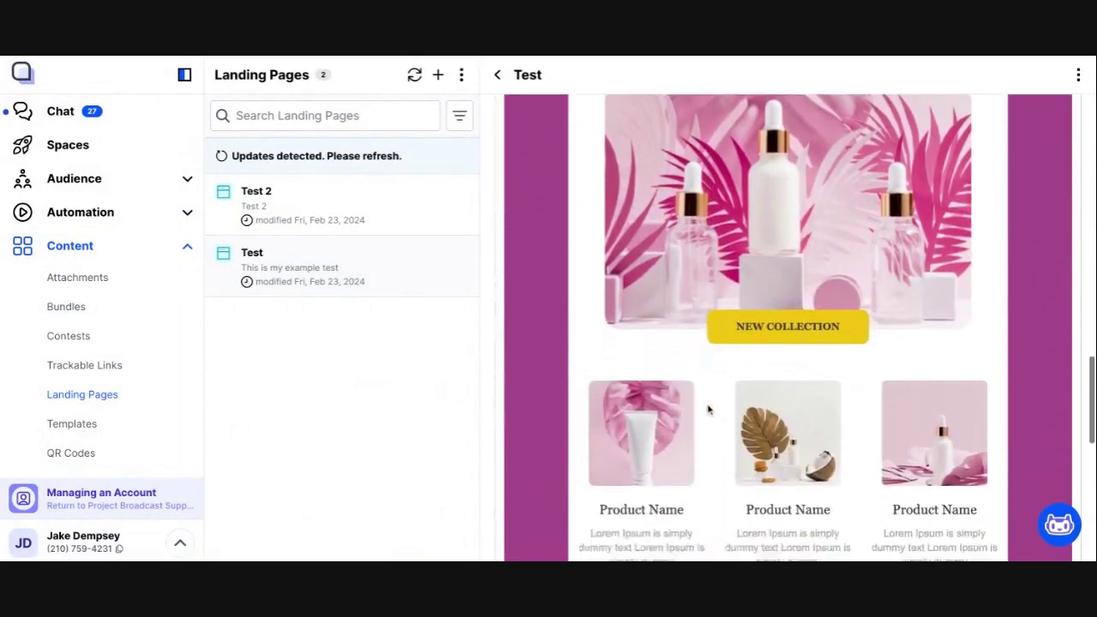
scroll(806, 364, down, 3)
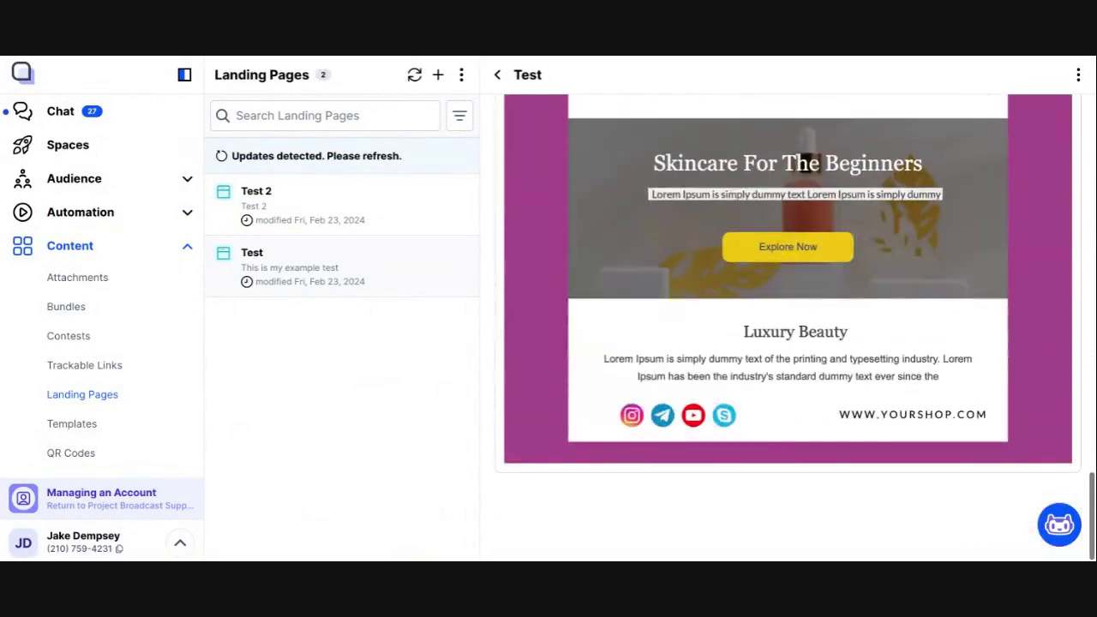
- Examine the Test landing page's direct URL, highlighting the link, and look over its QR code and auto-tag options
scroll(806, 364, up, 10)
scroll(733, 403, up, 4)
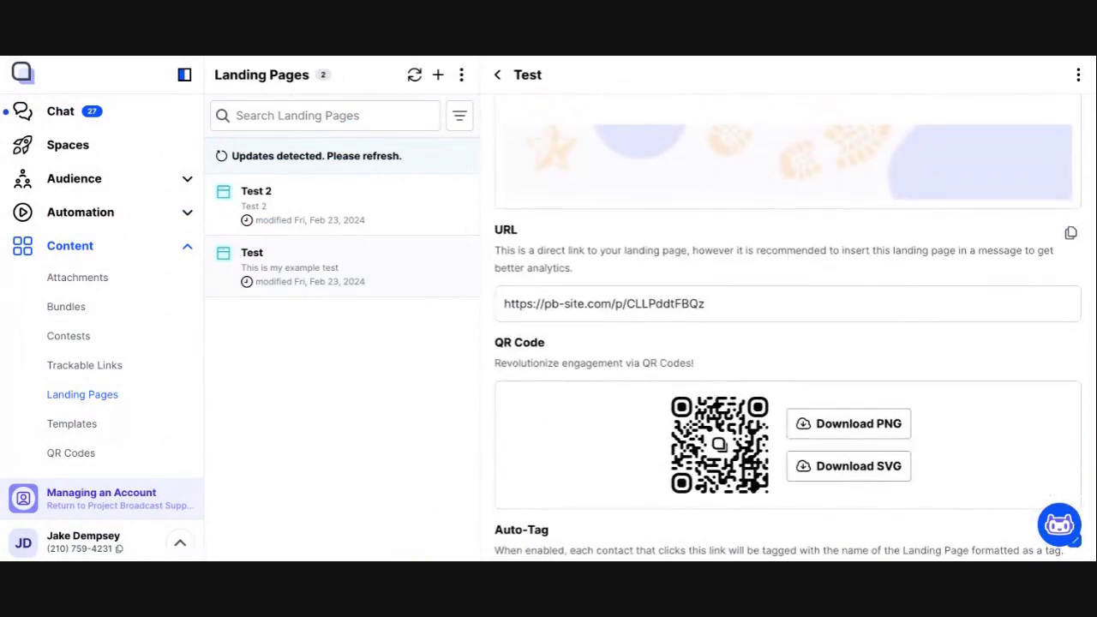
scroll(732, 403, up, 2)
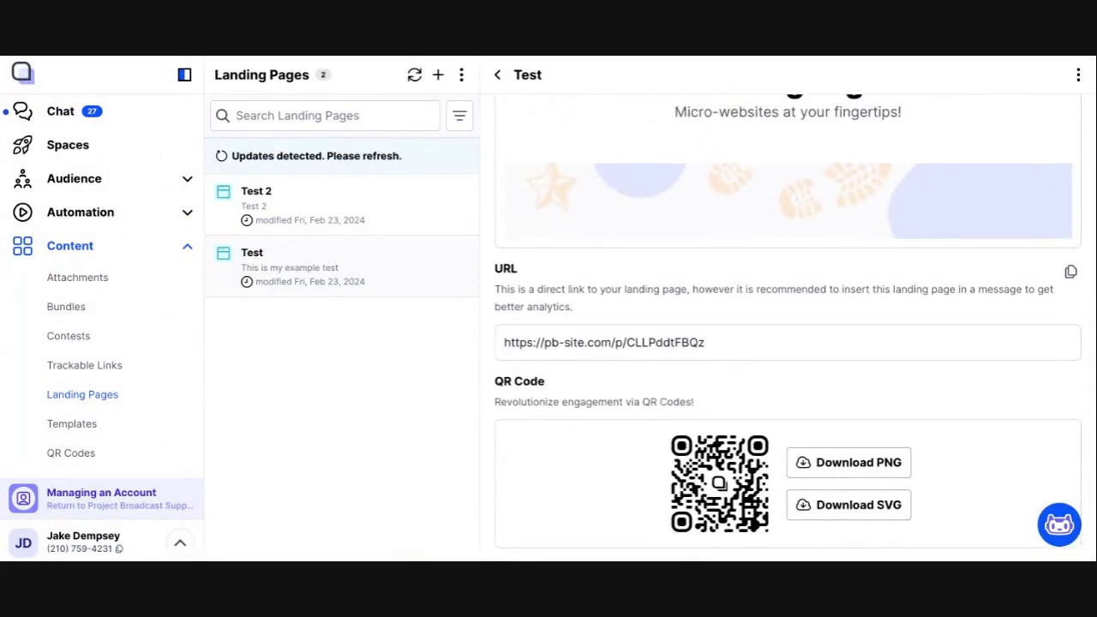
triple_click(707, 346)
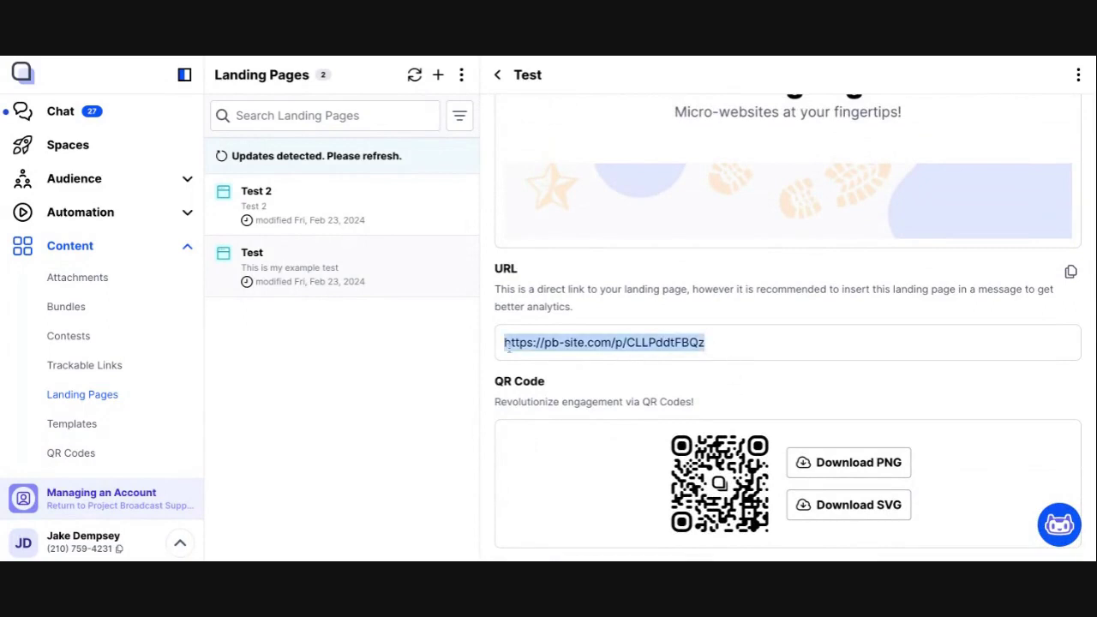
click(535, 342)
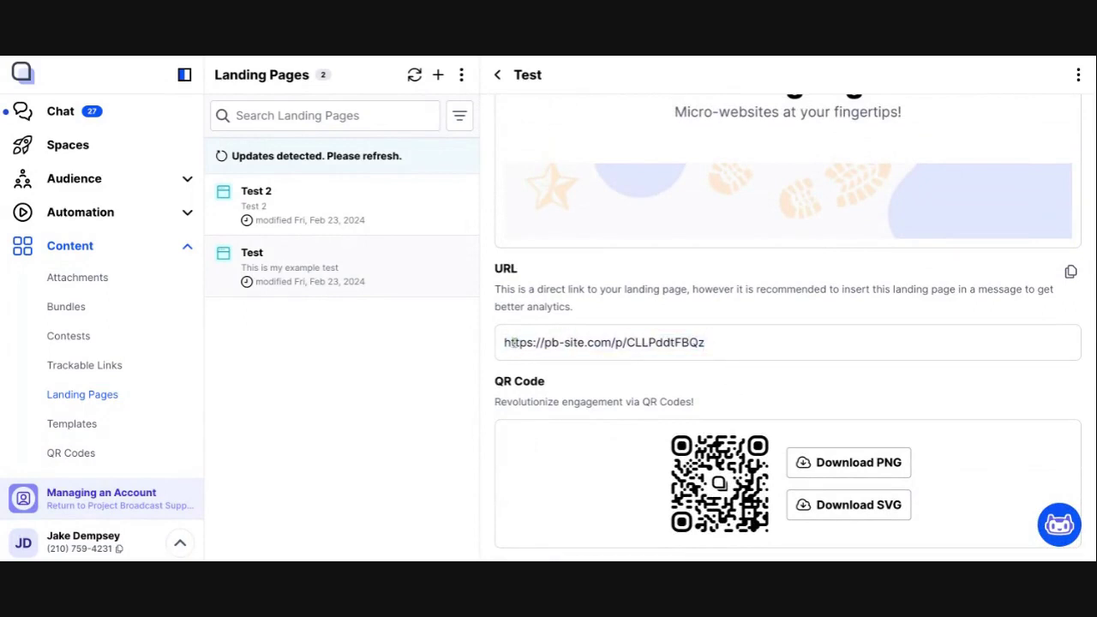
shift+click(727, 352)
key(ctrl+a)
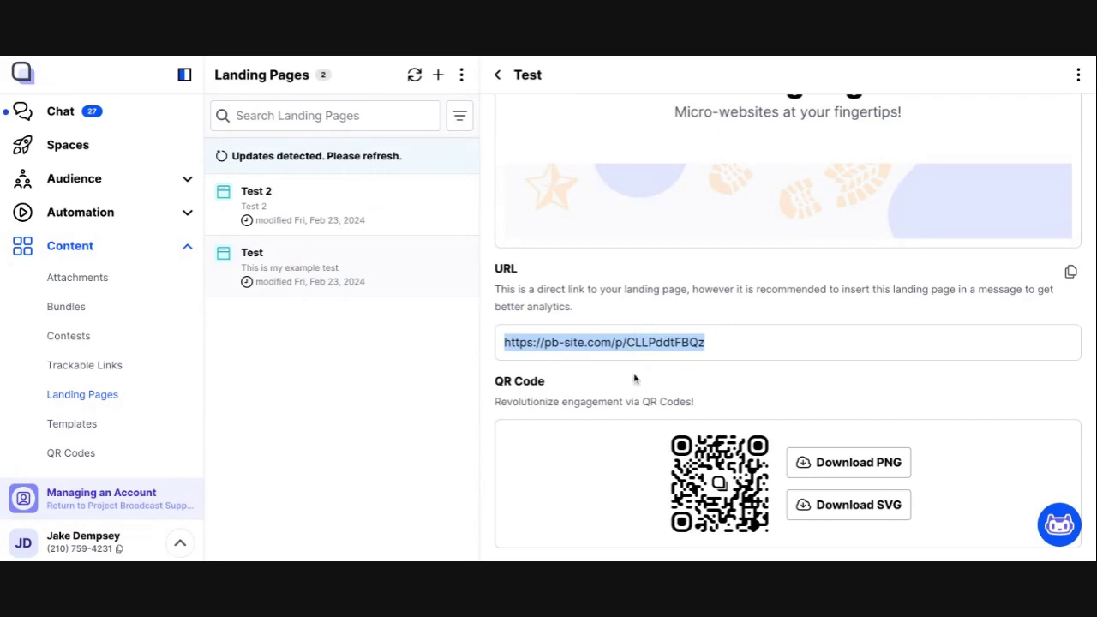
scroll(634, 377, down, 2)
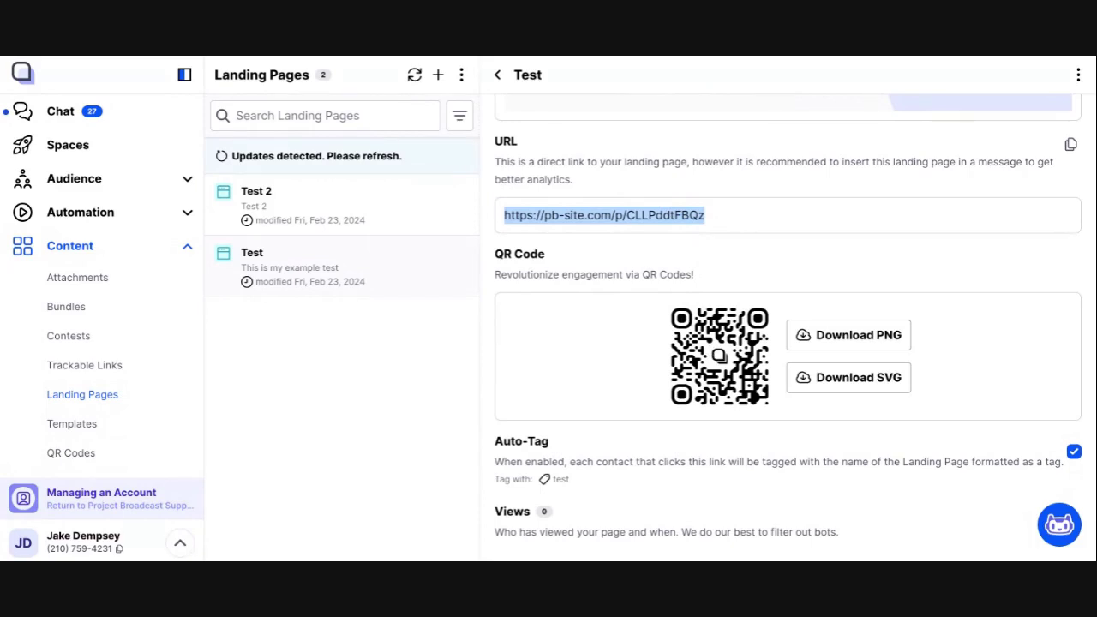
scroll(787, 334, up, 10)
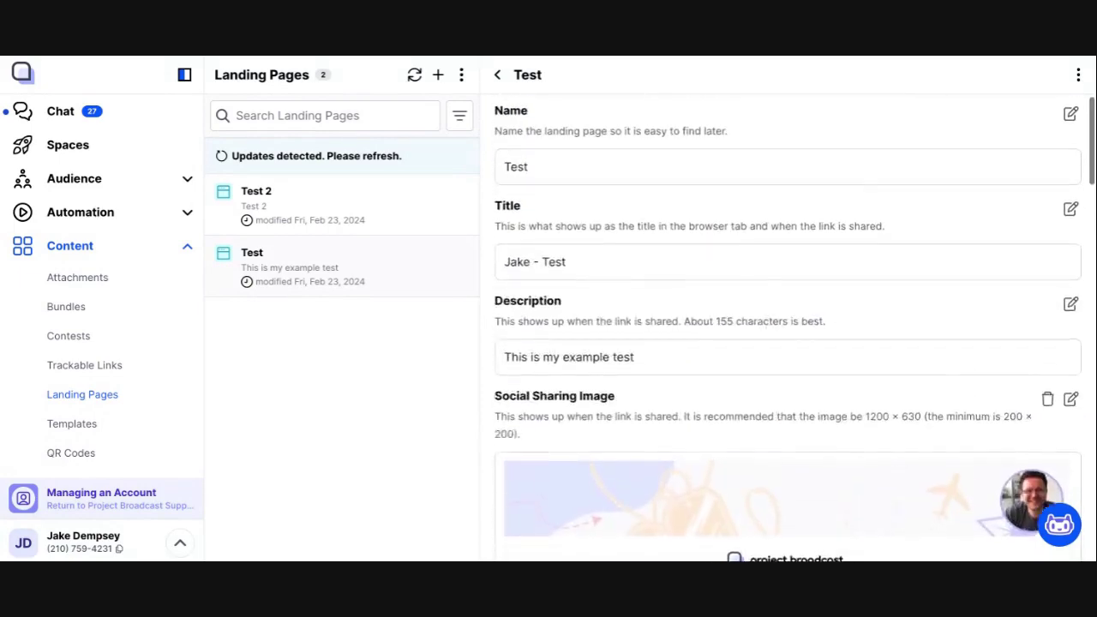
- Insert the Test landing page into a new message in the open chat conversation and send it
click(135, 125)
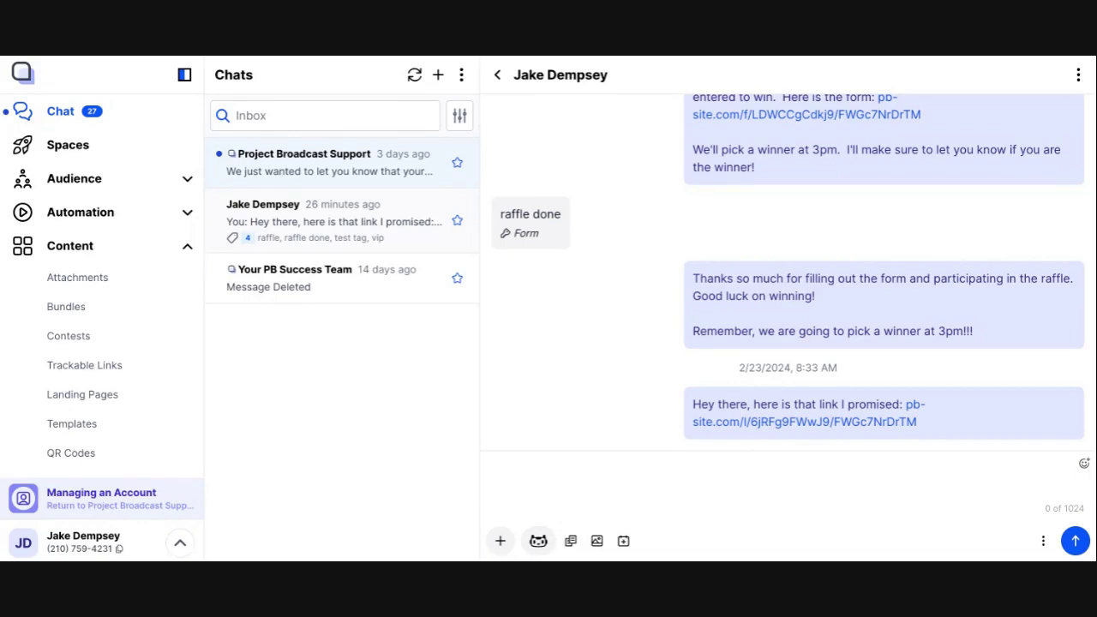
click(489, 465)
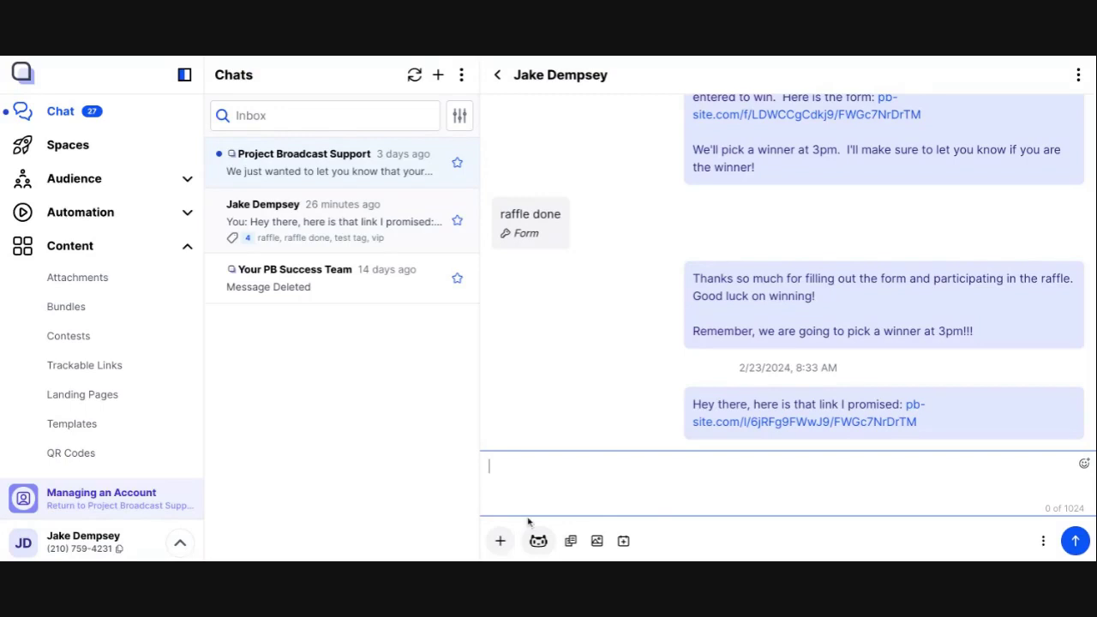
click(501, 541)
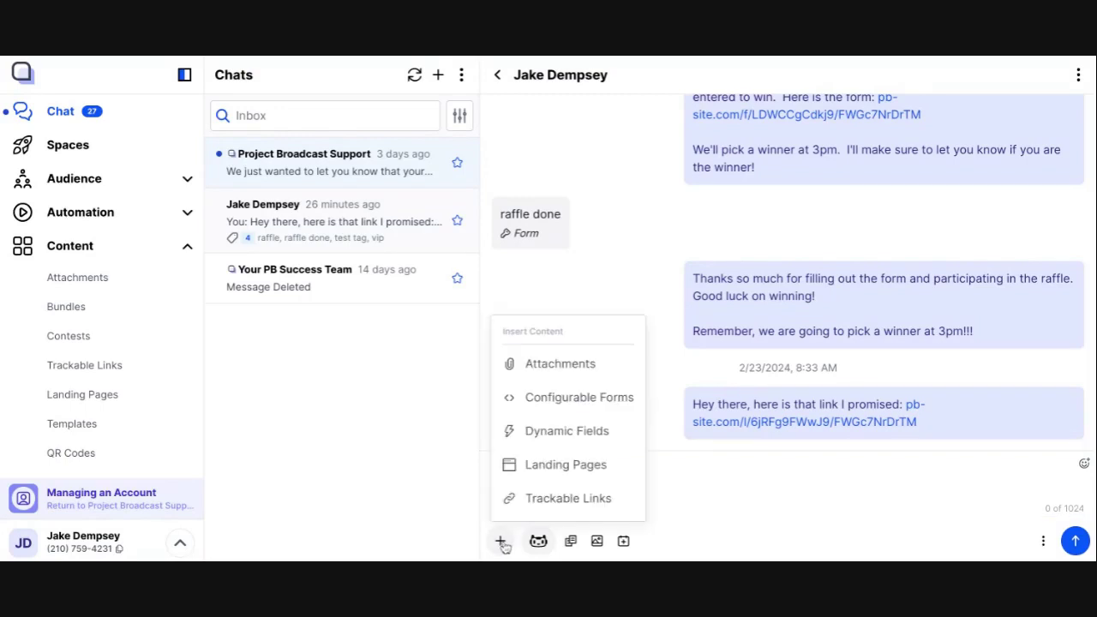
click(555, 467)
click(470, 145)
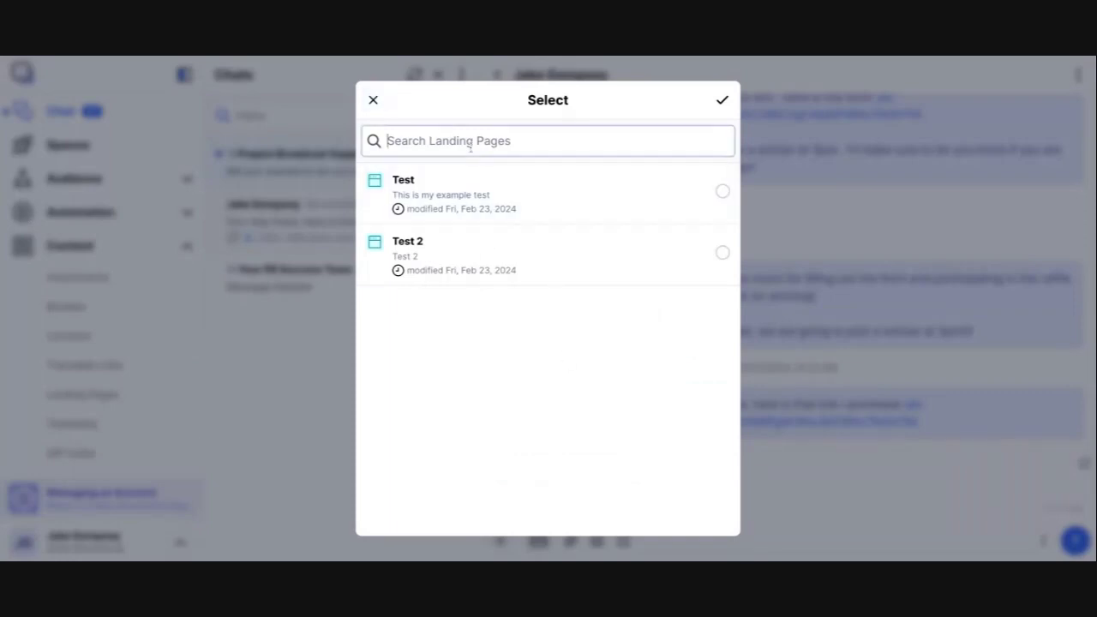
click(568, 192)
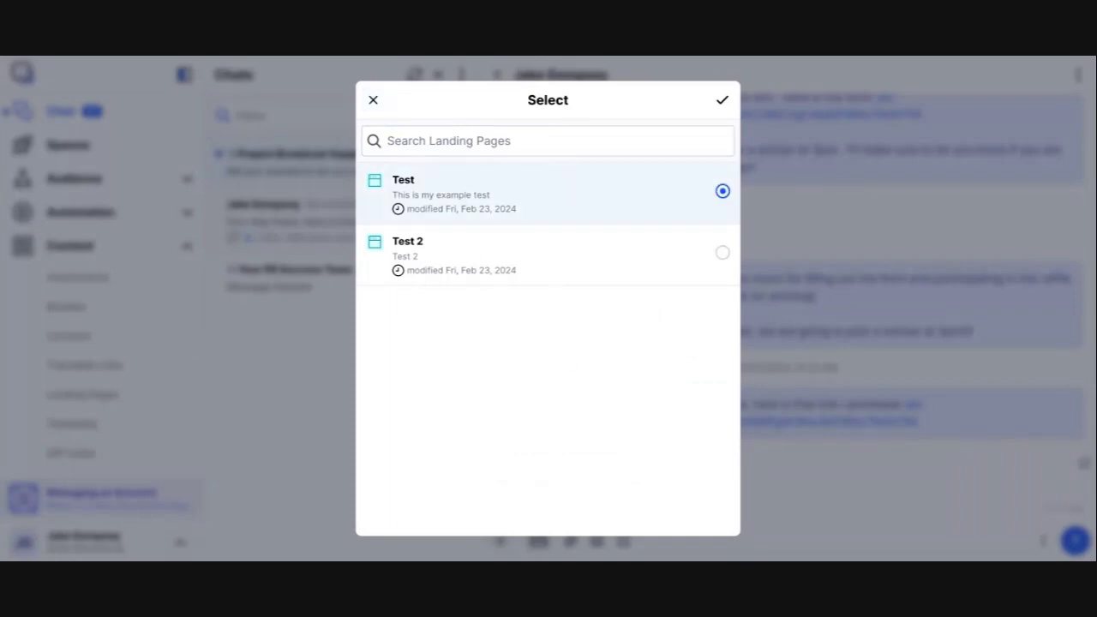
click(722, 100)
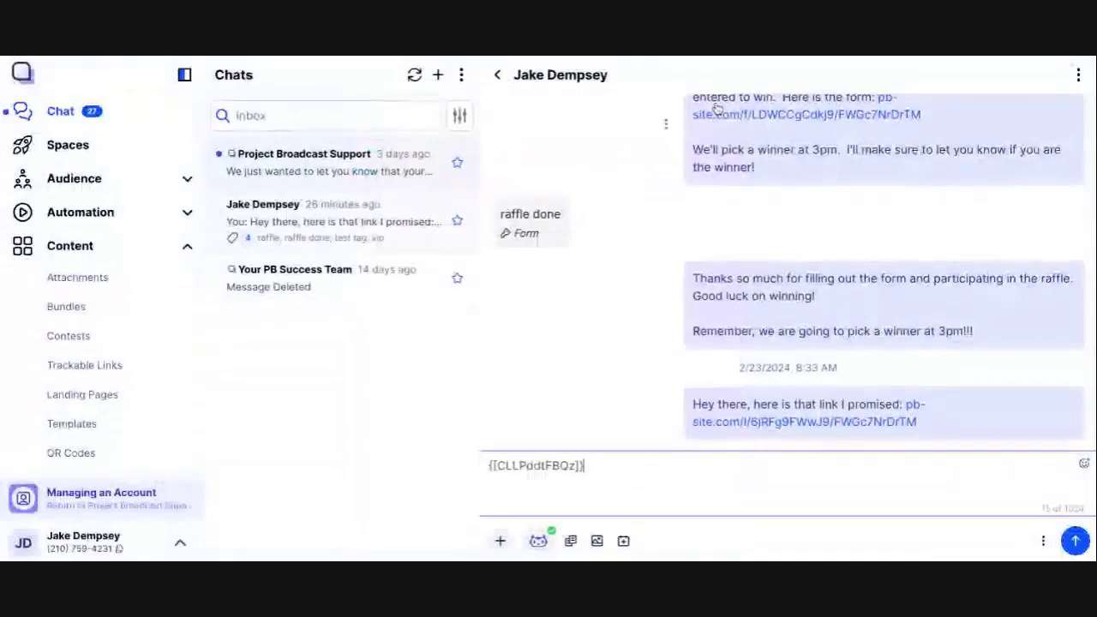
click(1076, 542)
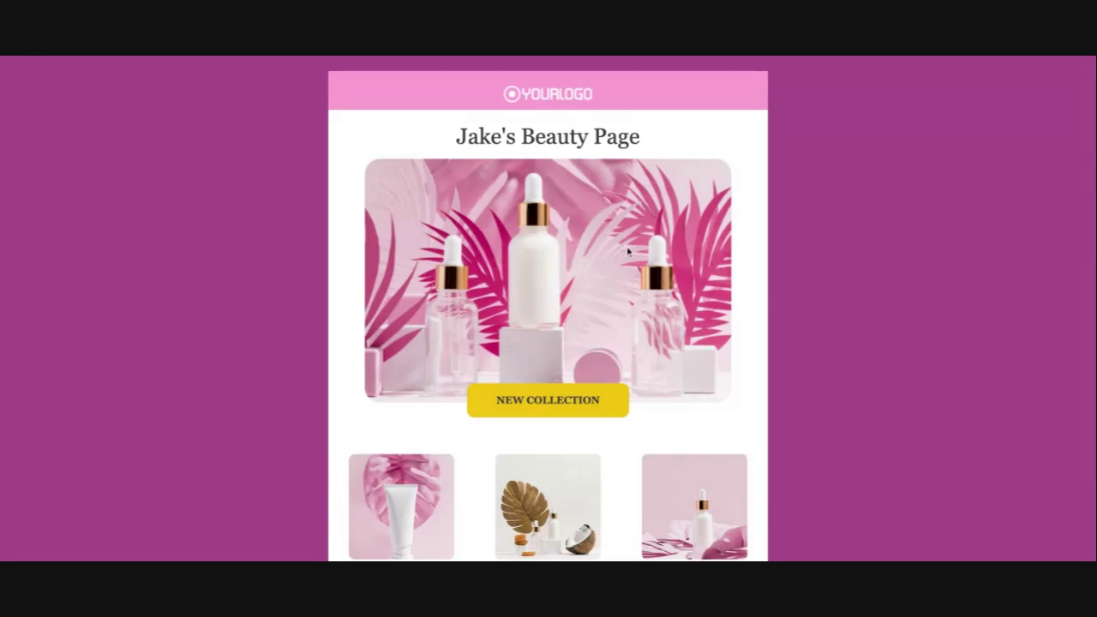
- Examine the published landing page, checking its customised heading, product section and footer
triple_click(454, 142)
key(End)
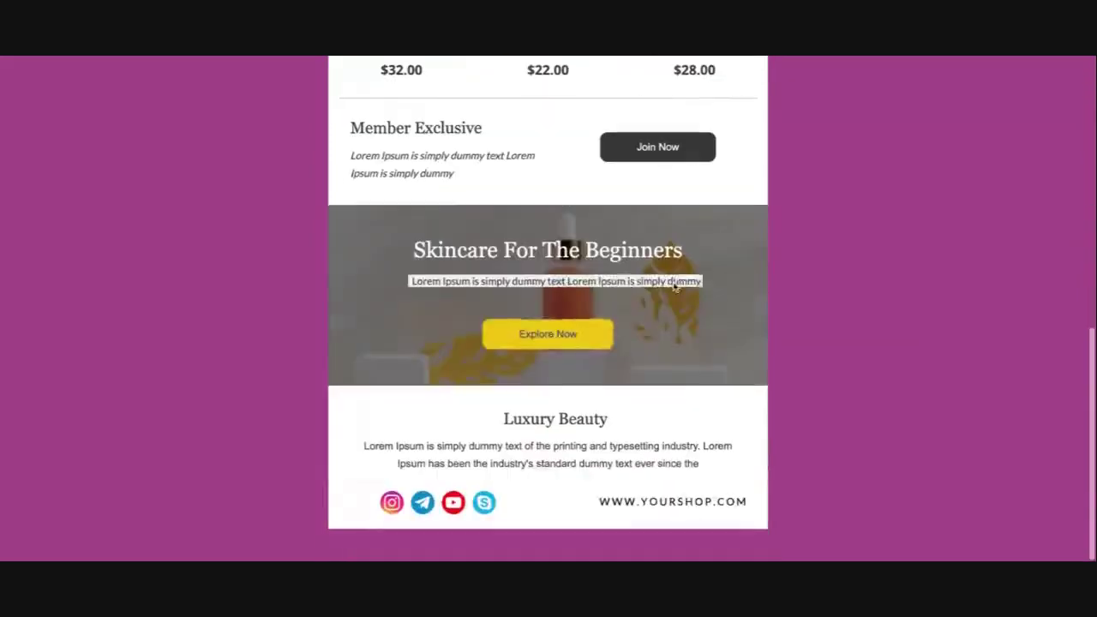
key(Home)
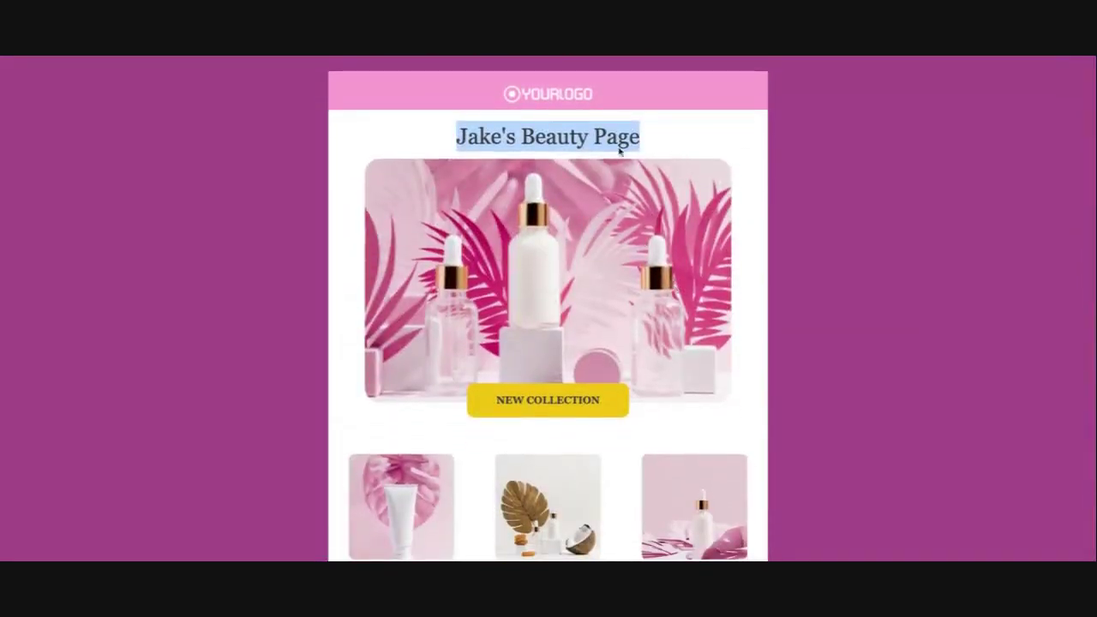
scroll(534, 198, down, 10)
scroll(535, 197, up, 10)
scroll(548, 308, down, 3)
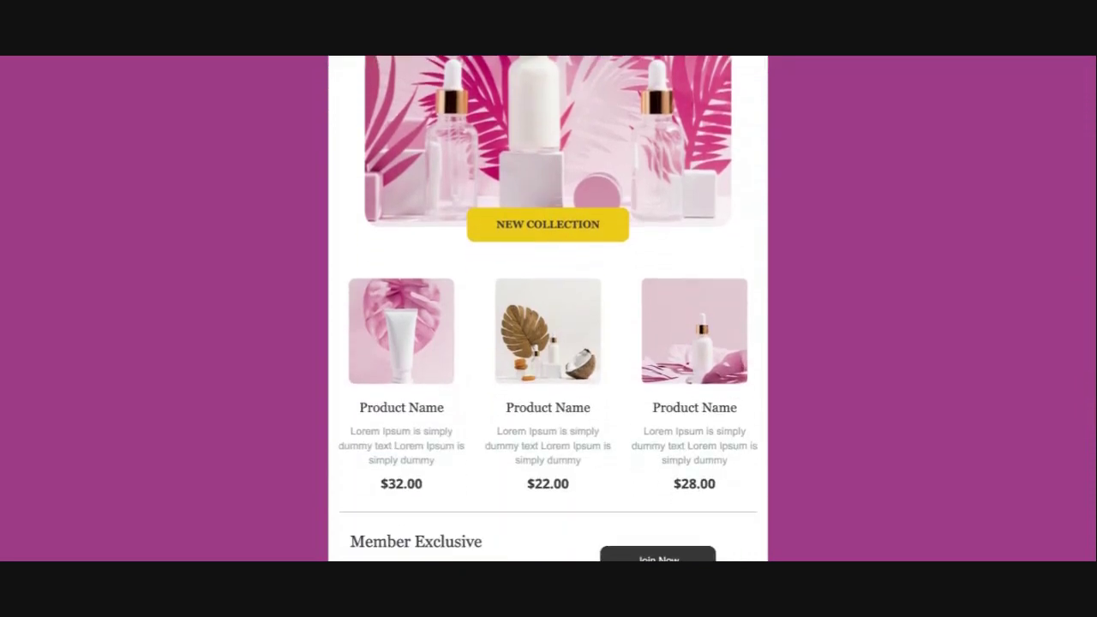
scroll(548, 309, up, 3)
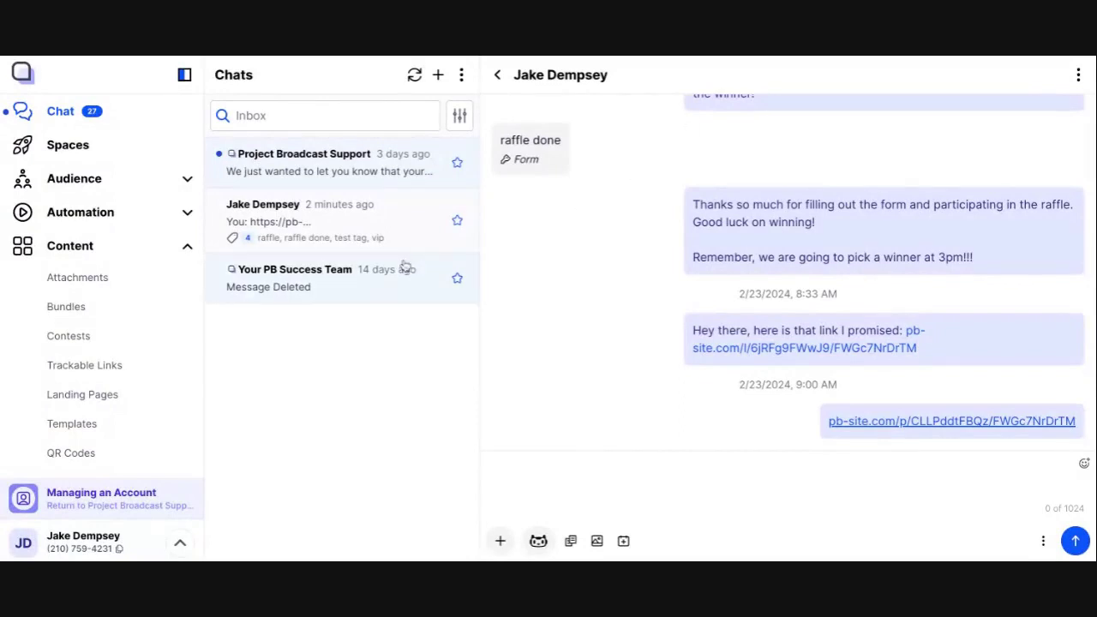
- Return to the Test landing page and open its views list to check who viewed it and when
click(107, 398)
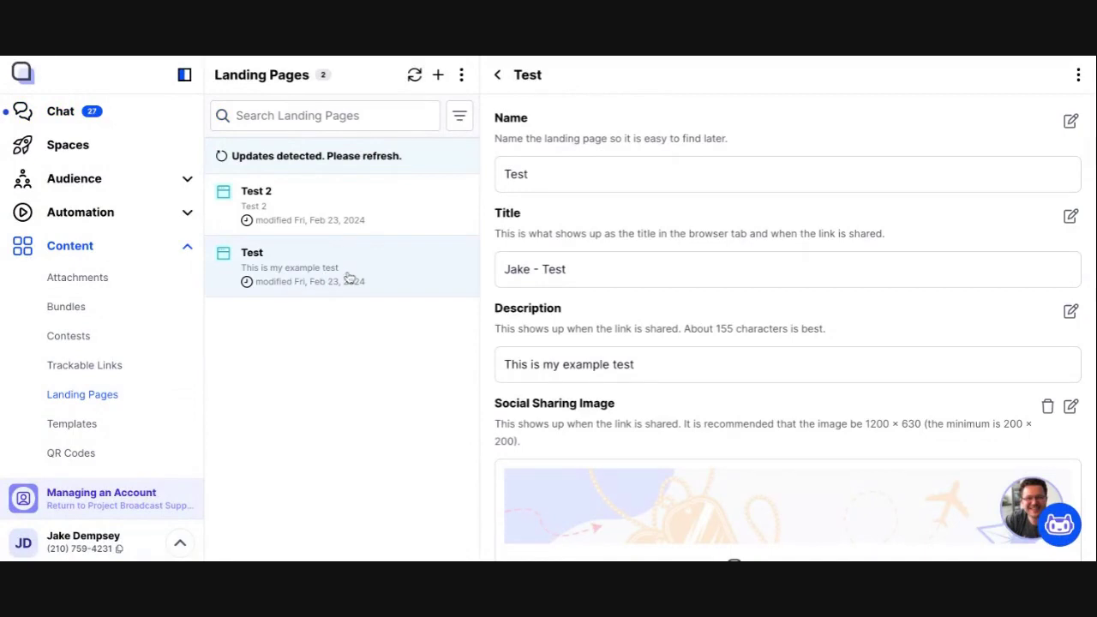
scroll(659, 358, down, 5)
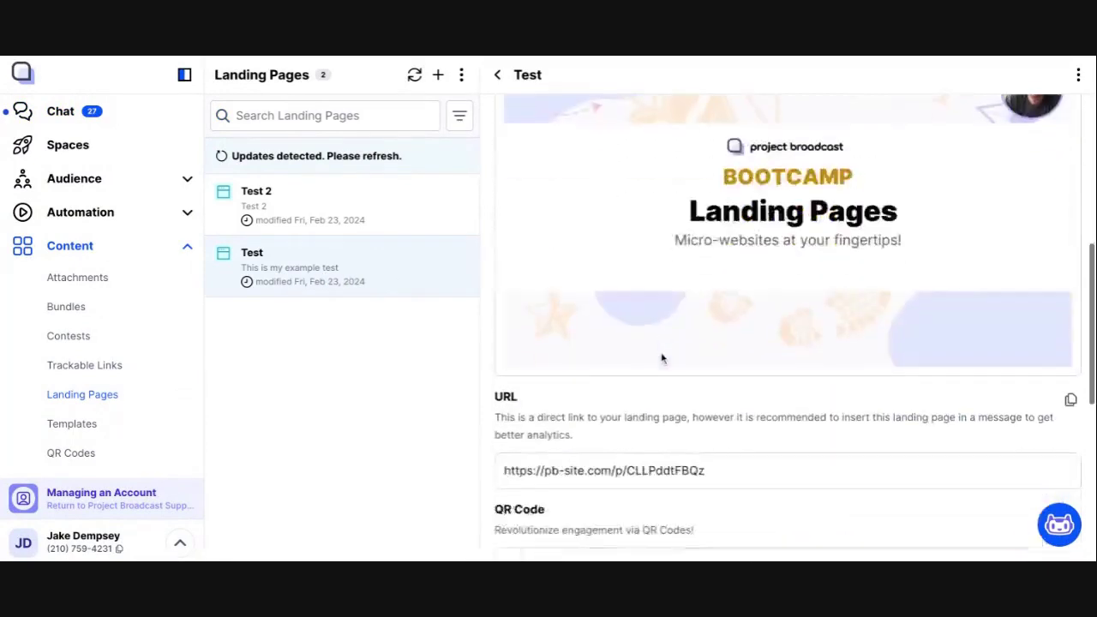
scroll(661, 358, down, 5)
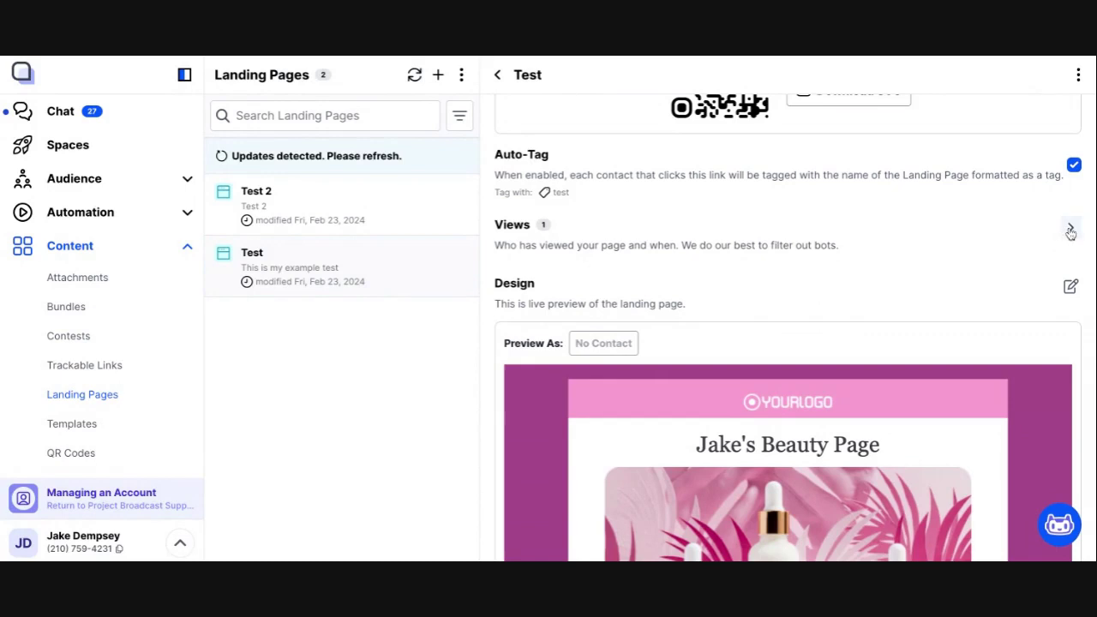
click(1067, 231)
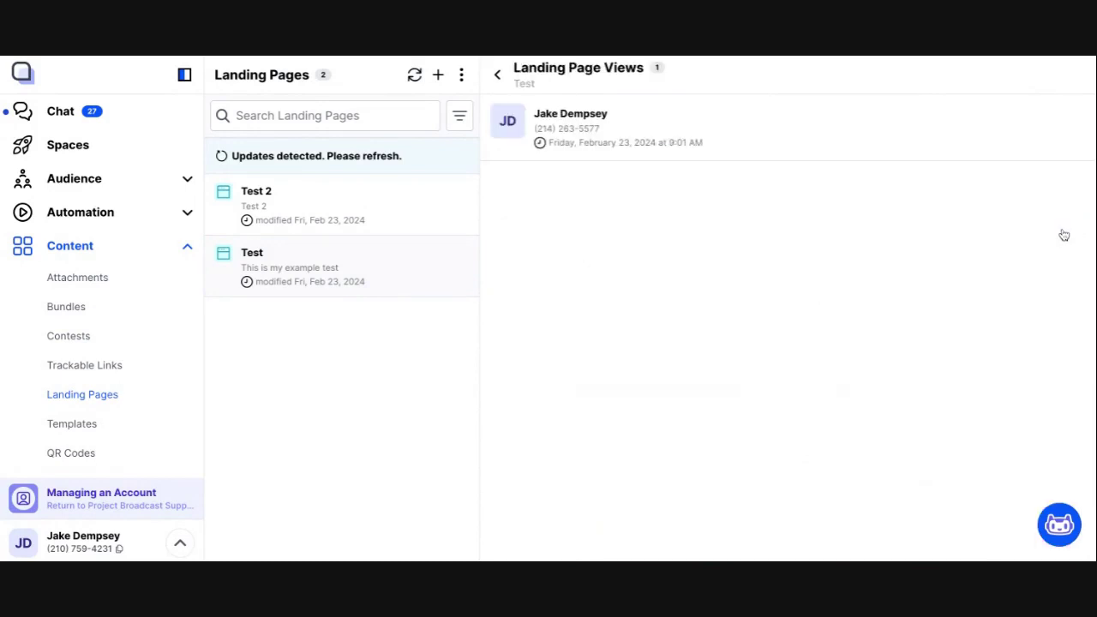
drag(557, 113, 608, 114)
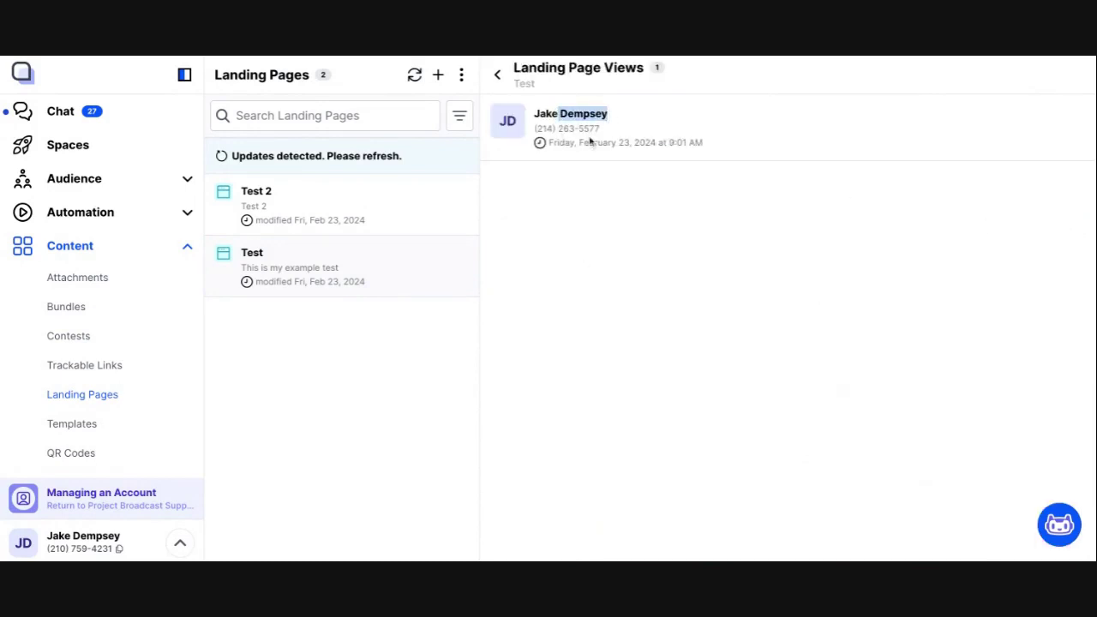
drag(560, 142, 702, 143)
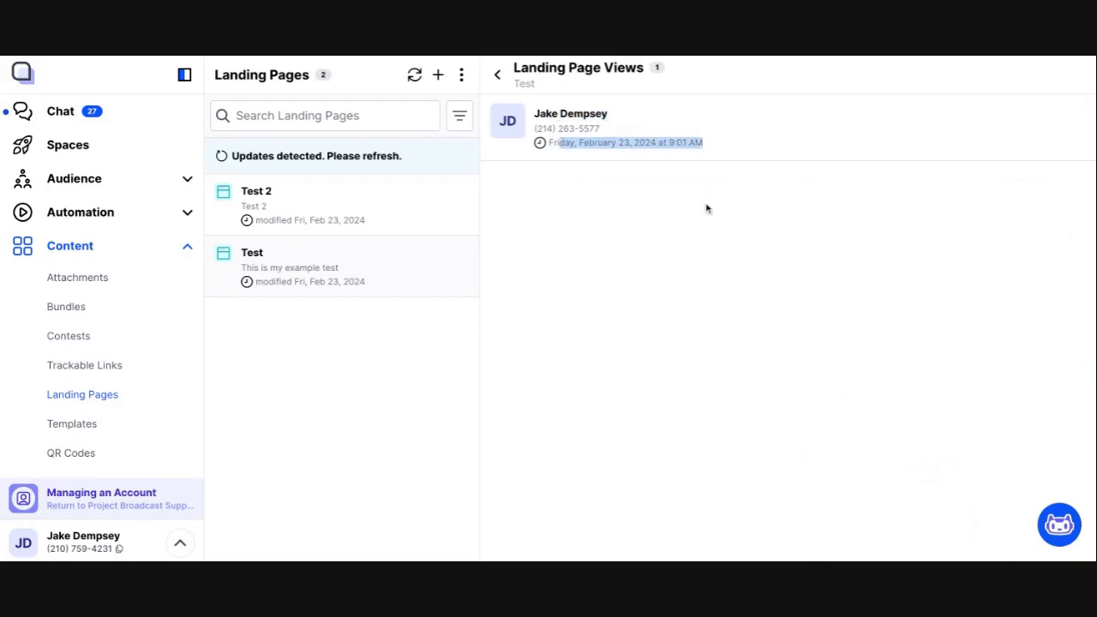
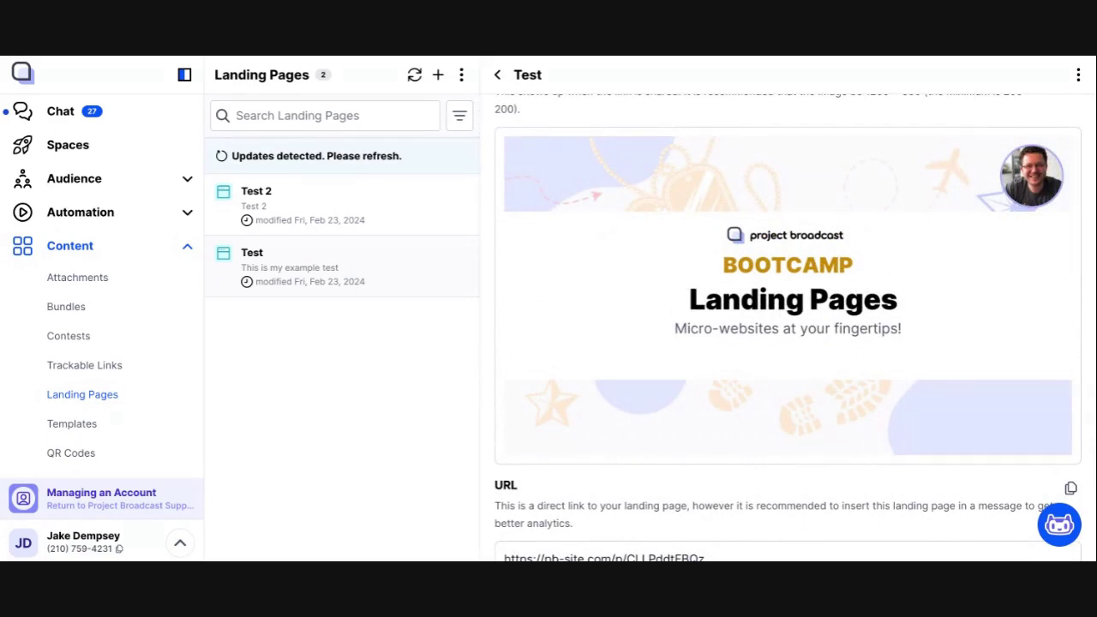
- Review the Test landing page's details, from name and sharing image to QR code, auto-tag, views and design
scroll(795, 327, up, 4)
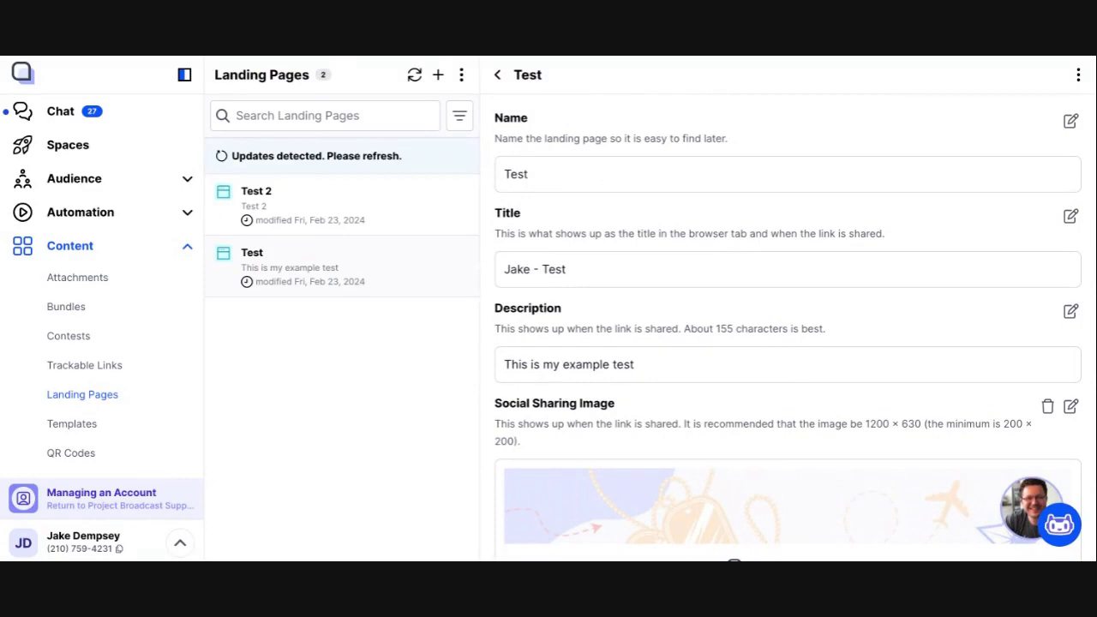
scroll(733, 428, down, 8)
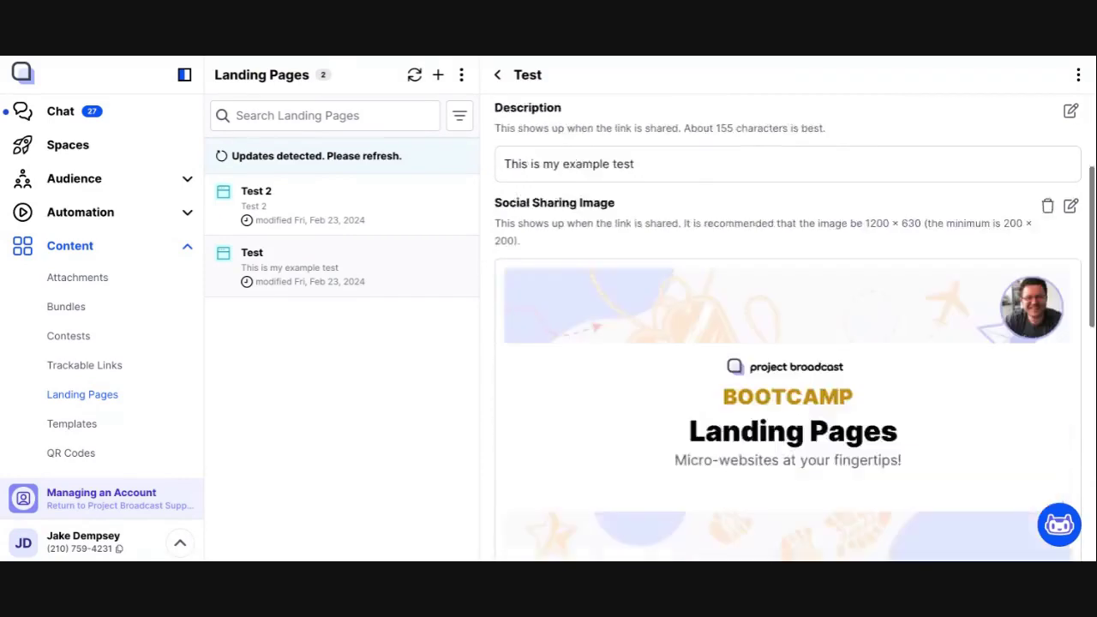
scroll(538, 377, down, 3)
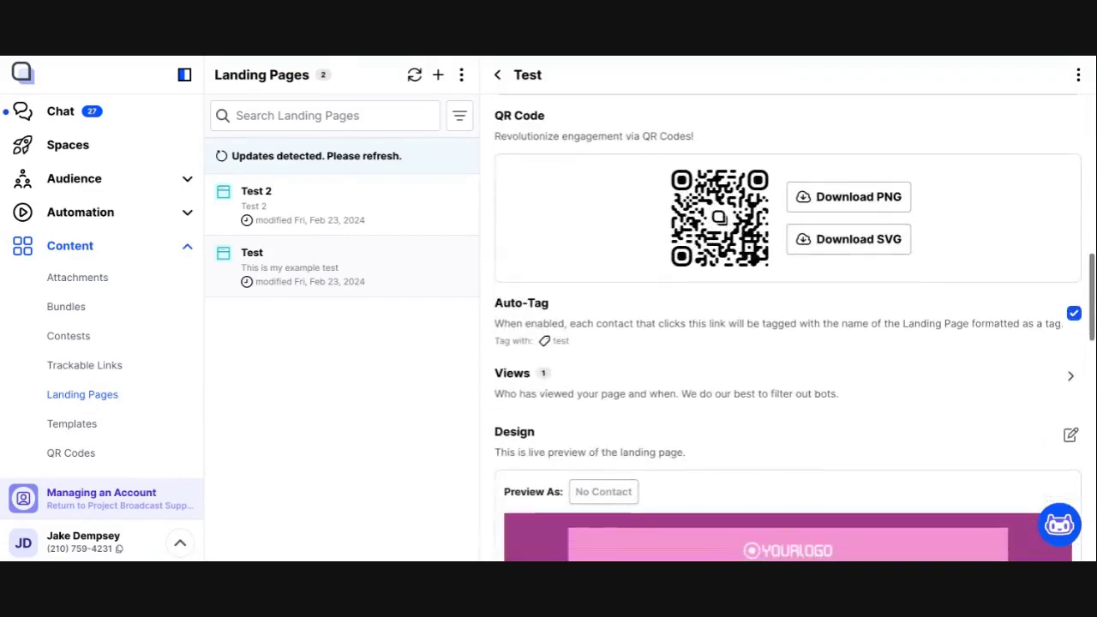
- Check the Test landing page's views and auto-tag settings, including the tag applied to contacts who open the link
double_click(512, 374)
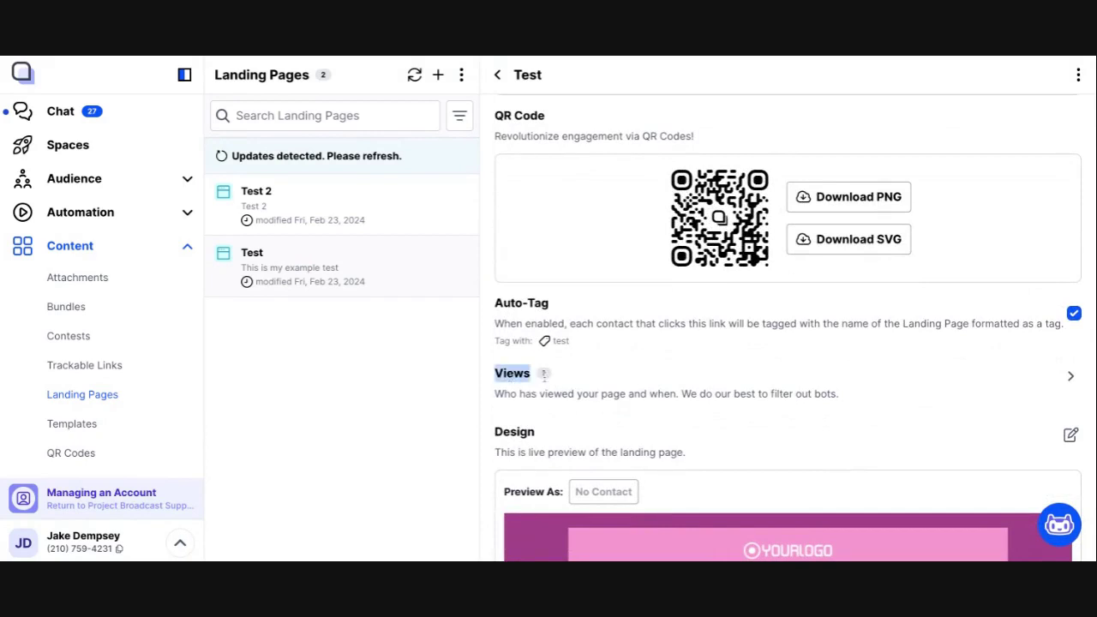
drag(515, 305, 549, 304)
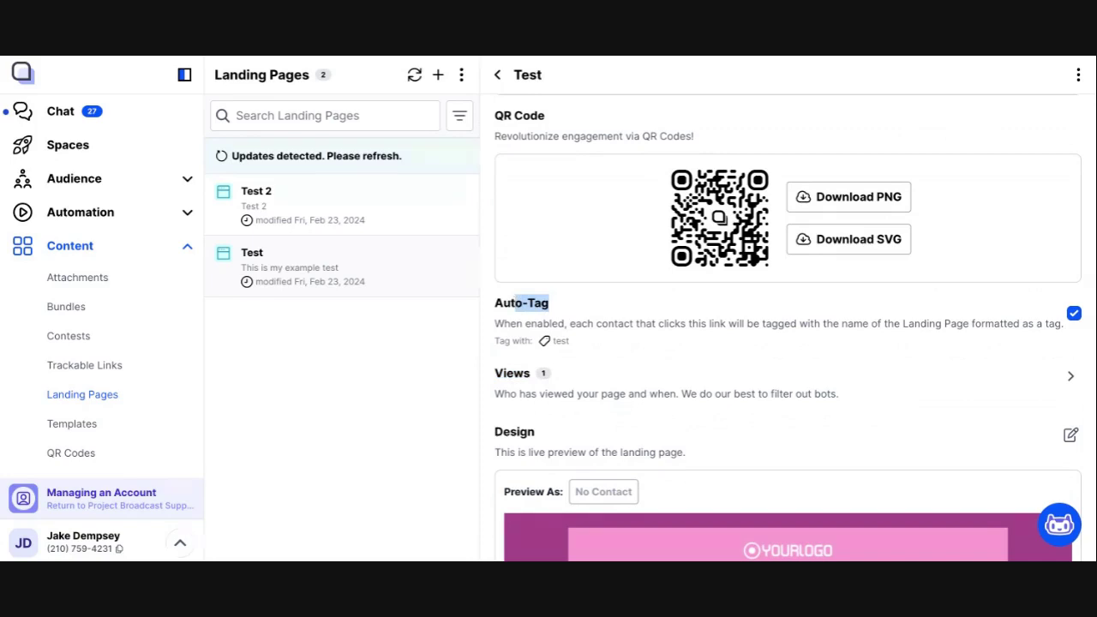
double_click(562, 340)
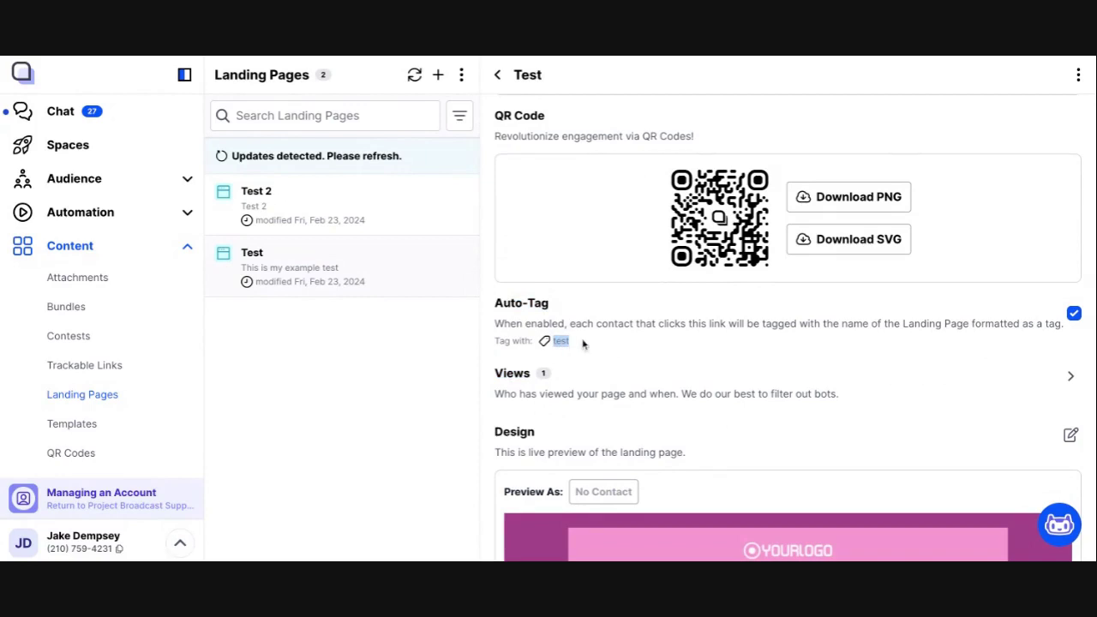
- Open the "test" tag from the audience tags and check which contacts are associated with it
click(115, 194)
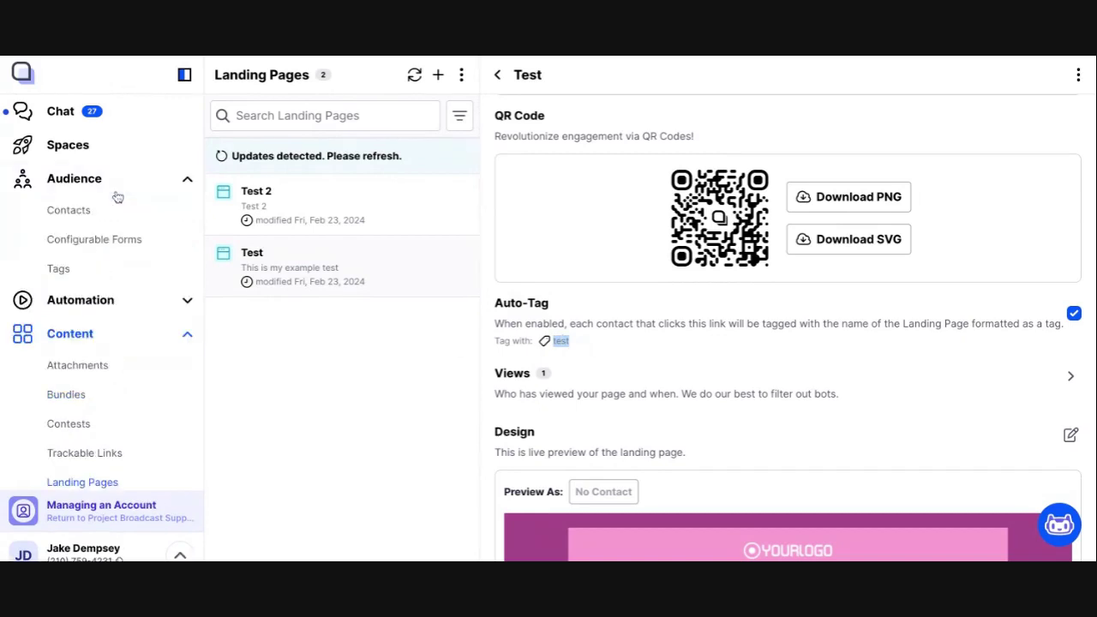
click(76, 272)
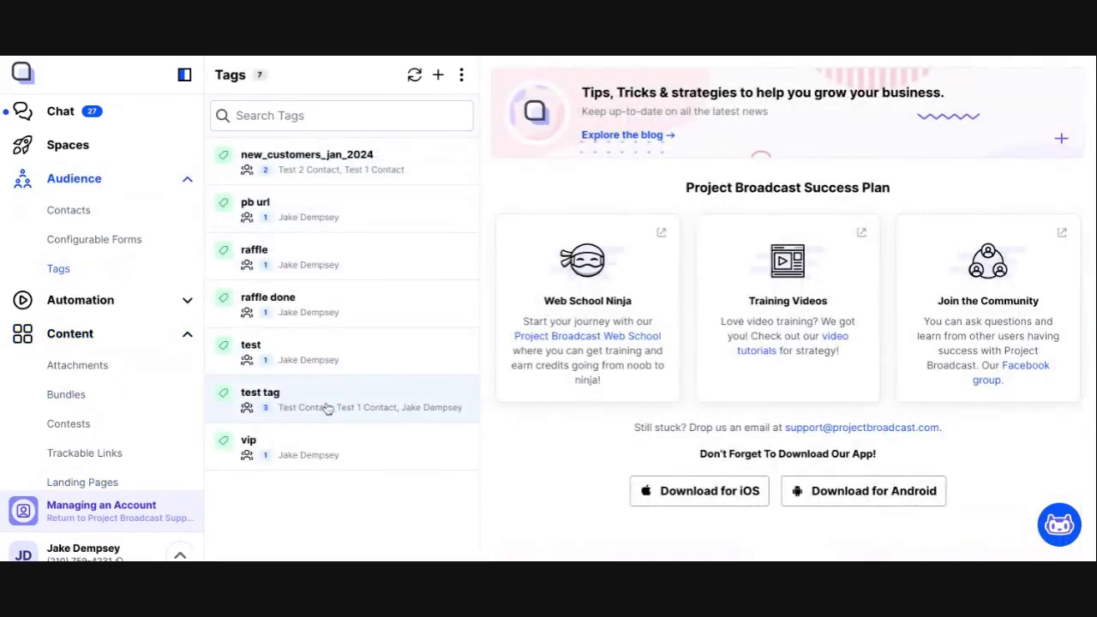
click(303, 354)
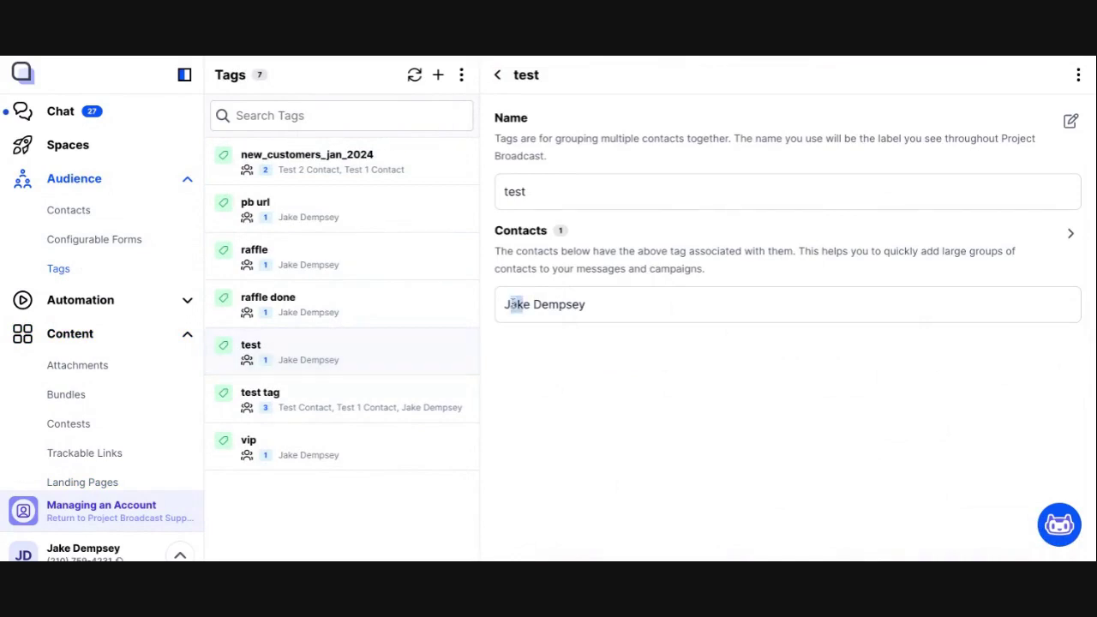
drag(511, 304, 645, 422)
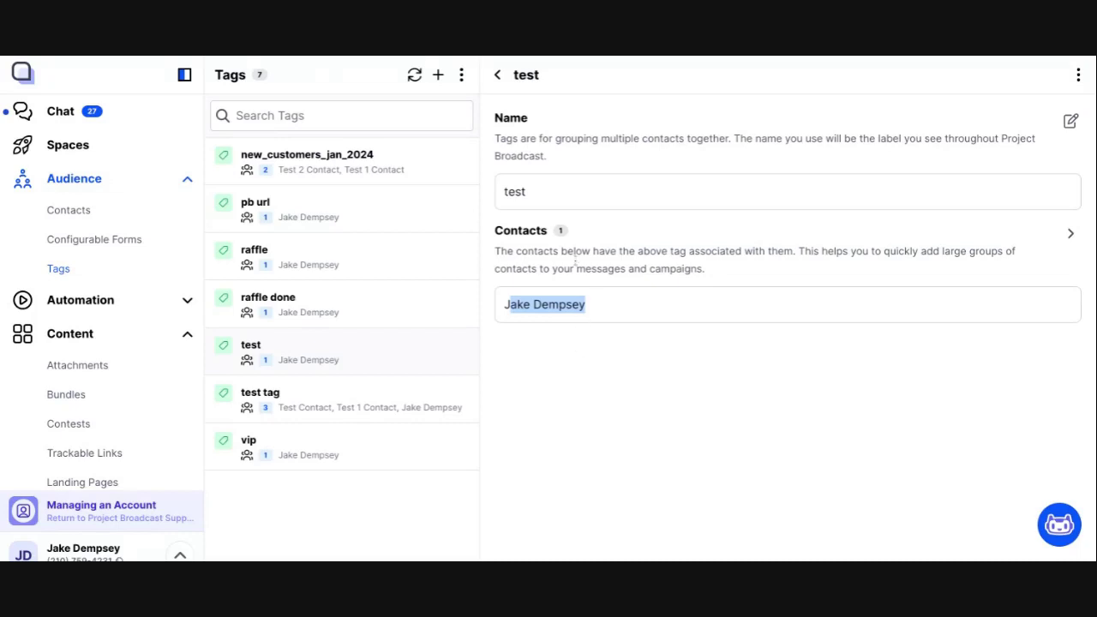
double_click(528, 232)
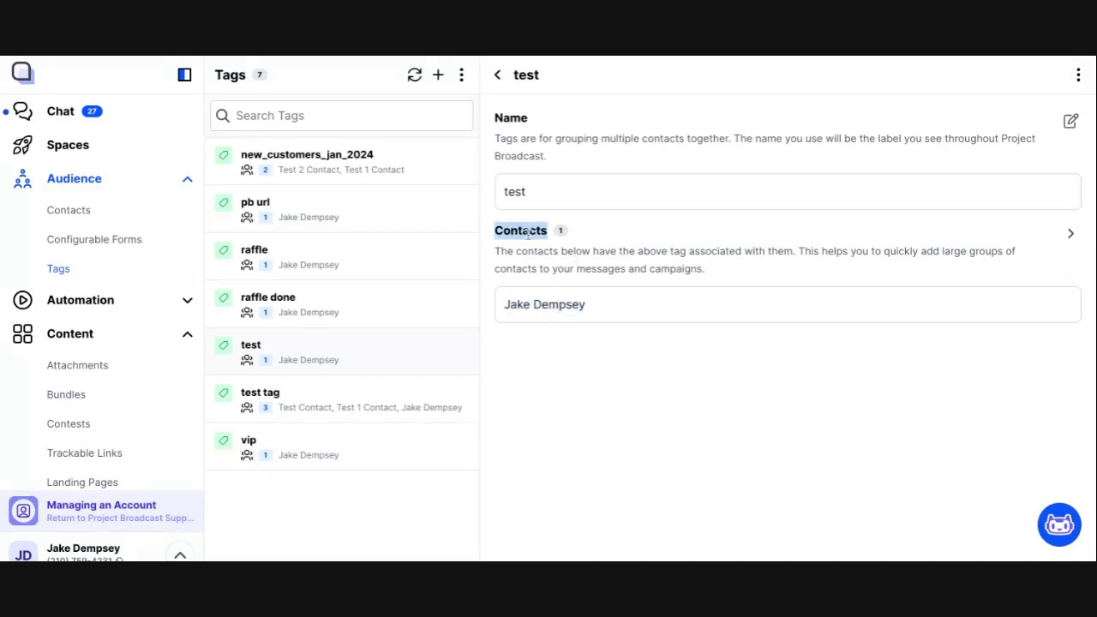